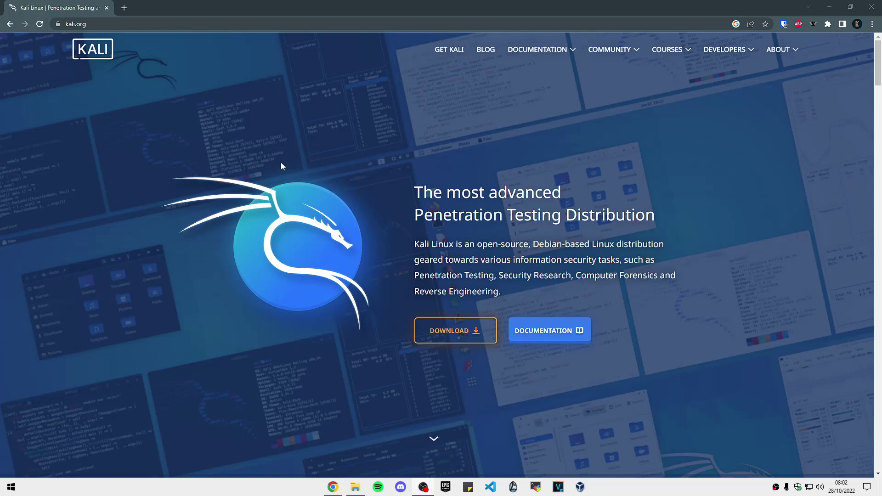
# - Open the Get Kali page on kali.org and move the VirtualBox manager out of the way
pyautogui.click(449, 50)
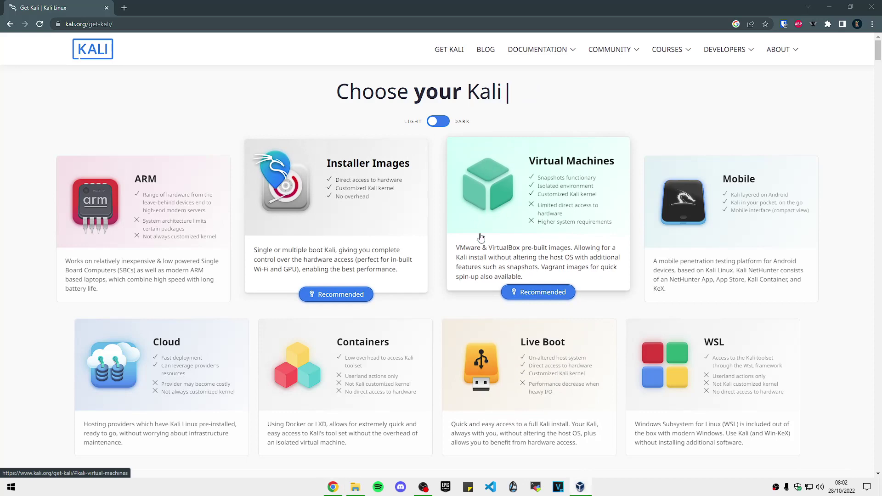
pyautogui.hotkey('alt', 'Tab')
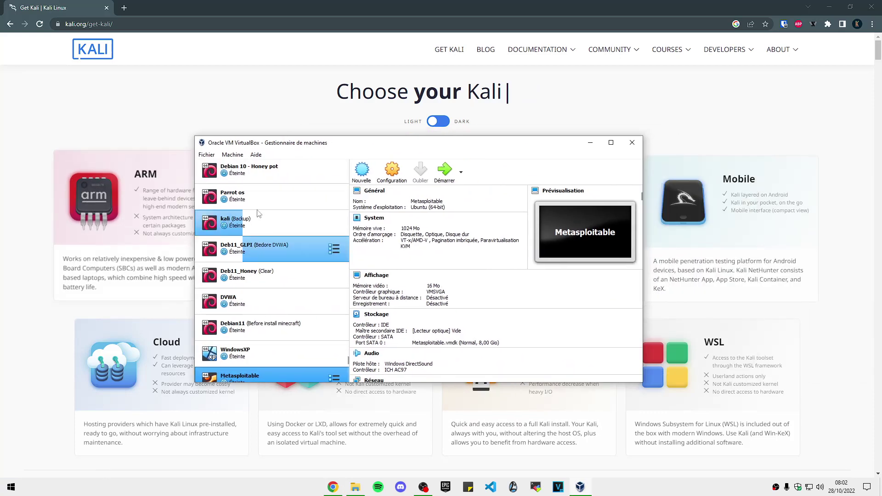
pyautogui.moveTo(374, 146); pyautogui.dragTo(444, 150)
pyautogui.click(657, 148)
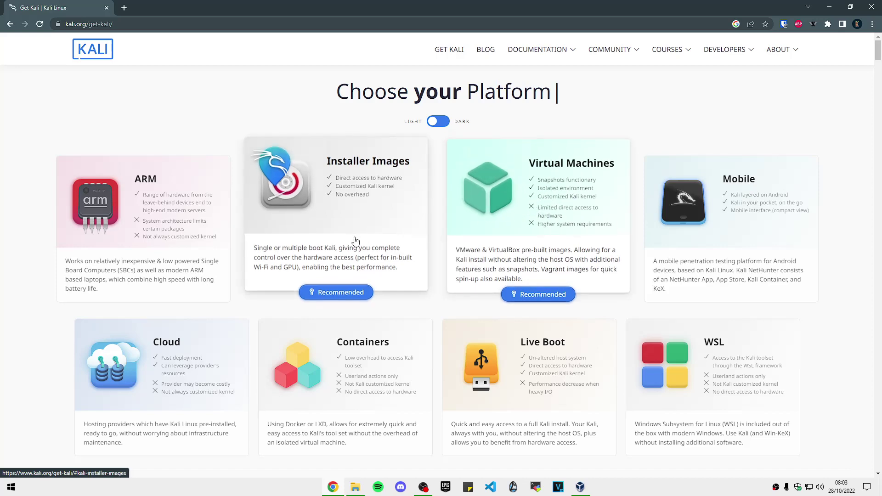
# - Start downloading the 64-bit Kali 2022.3 Installer ISO from the Installer Images section
pyautogui.click(325, 287)
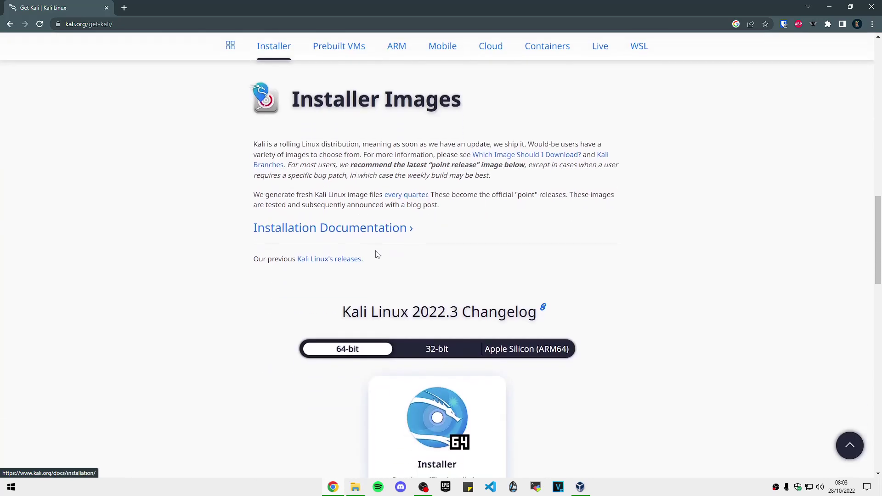
pyautogui.scroll(-4, 418, 299)
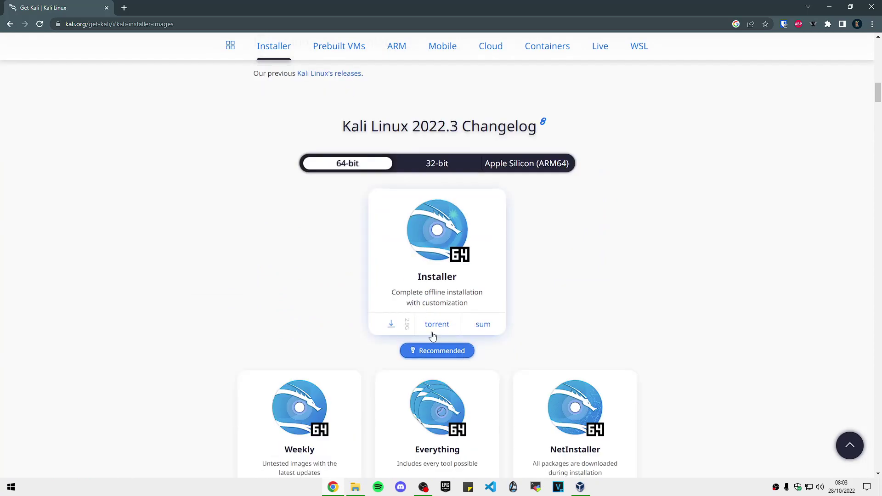
pyautogui.click(392, 325)
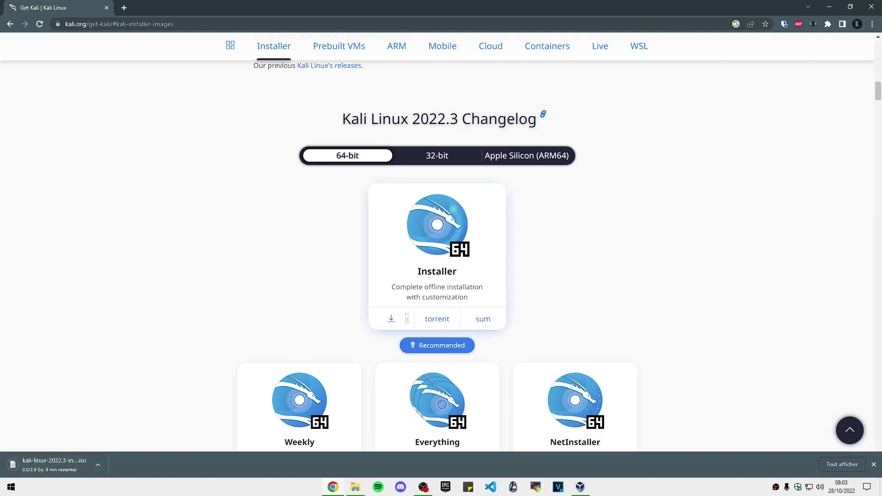
pyautogui.hotkey('alt', 'Tab')
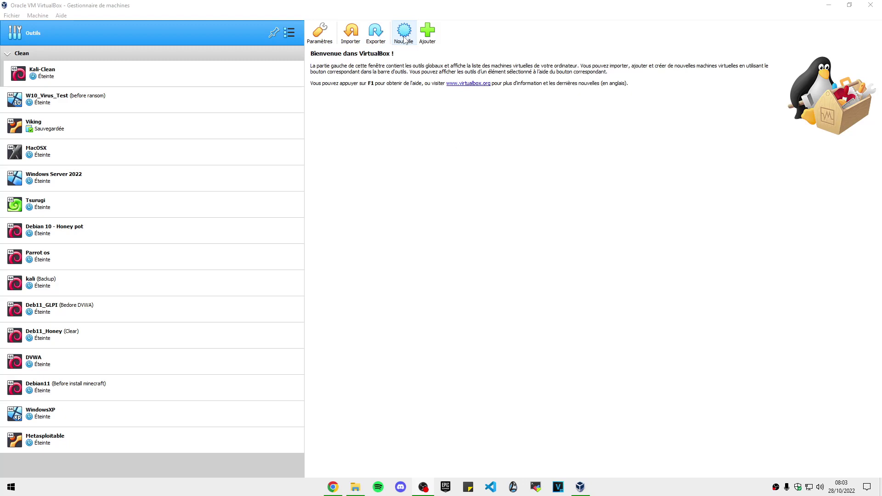
# - Start a new machine named Attaquant - Kali with type Linux and version Debian (64-bit)
pyautogui.click(403, 38)
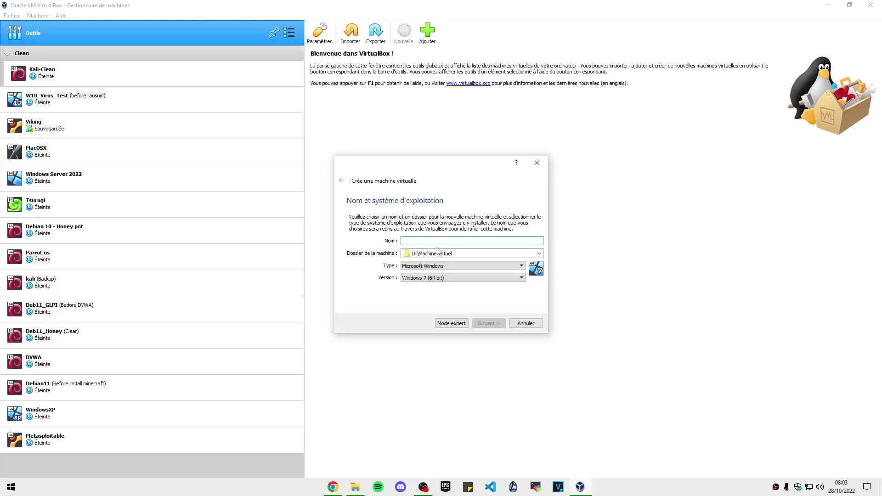
pyautogui.write('A')
pyautogui.press('BackSpace')
pyautogui.write('aquant - Kali')
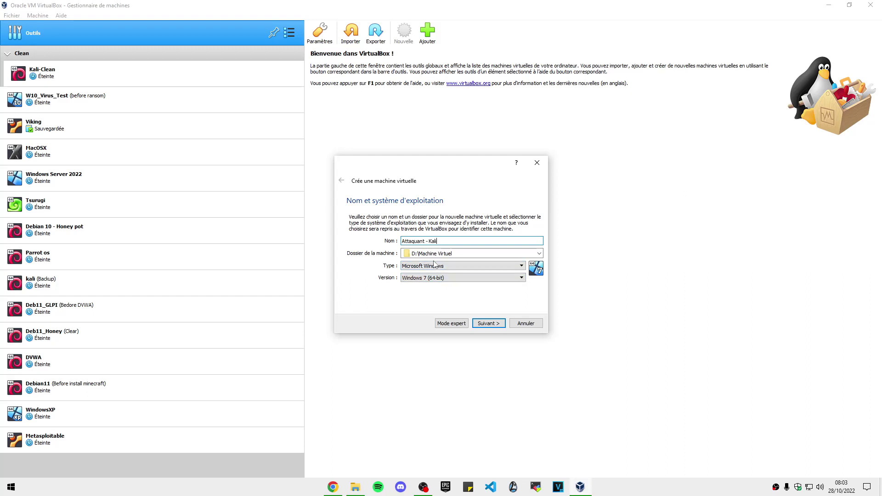
pyautogui.click(436, 265)
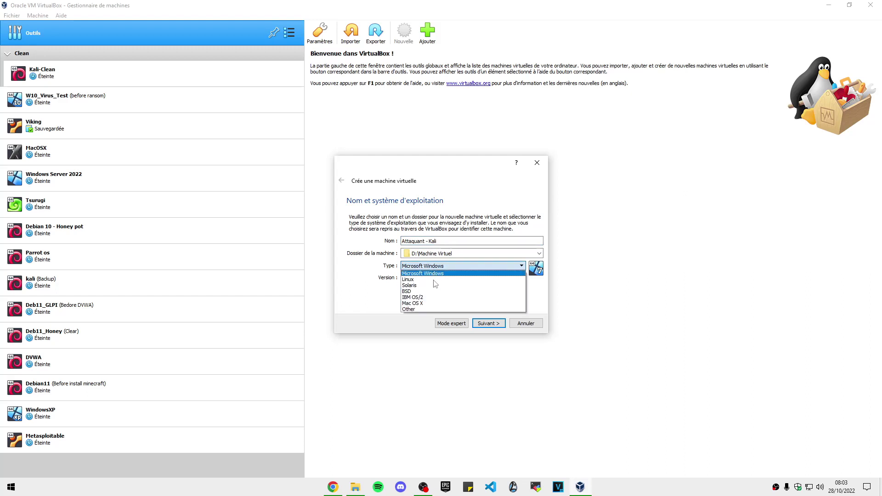
pyautogui.click(416, 285)
pyautogui.click(415, 266)
pyautogui.click(408, 279)
pyautogui.click(420, 278)
pyautogui.click(420, 297)
pyautogui.click(434, 278)
pyautogui.click(428, 291)
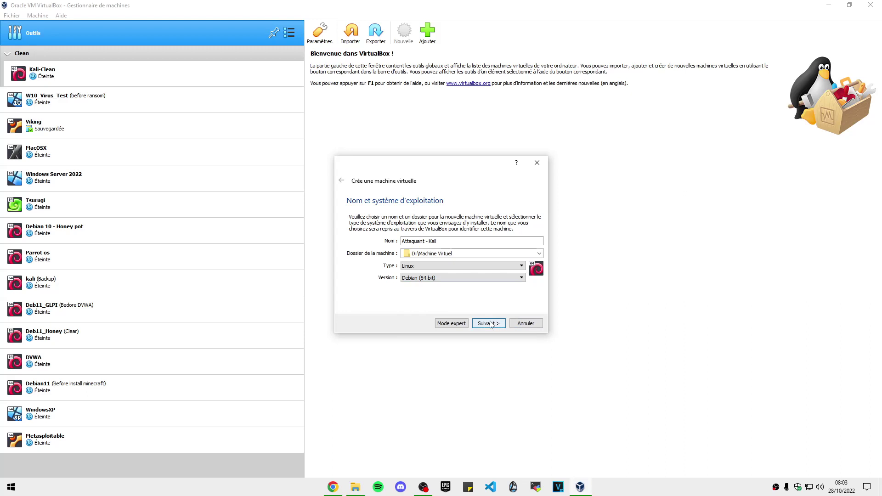
# - Give it 4096 MB memory and a dynamically allocated 25 GB VDI disk, and create it
pyautogui.click(492, 324)
pyautogui.doubleClick(523, 241)
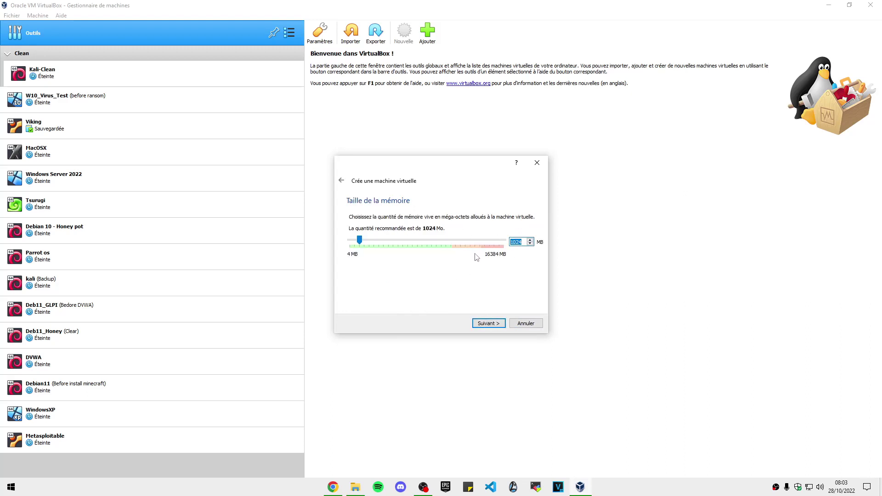
pyautogui.write('4096')
pyautogui.click(490, 323)
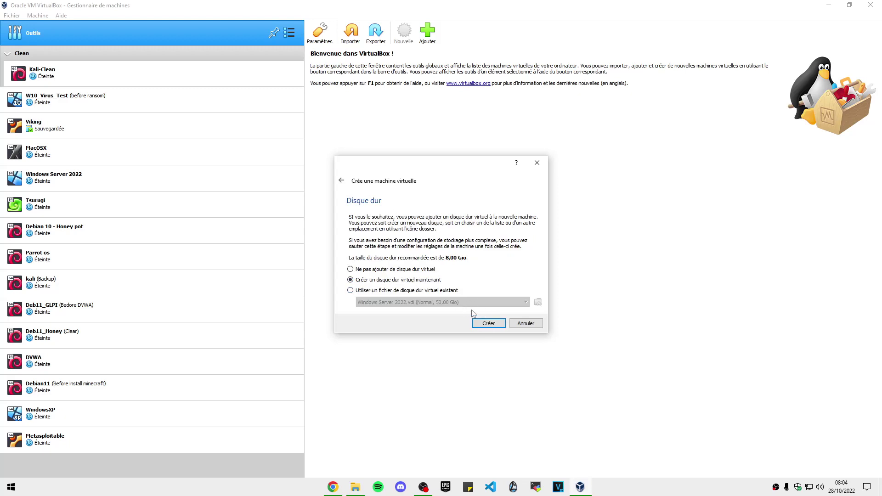
pyautogui.click(487, 323)
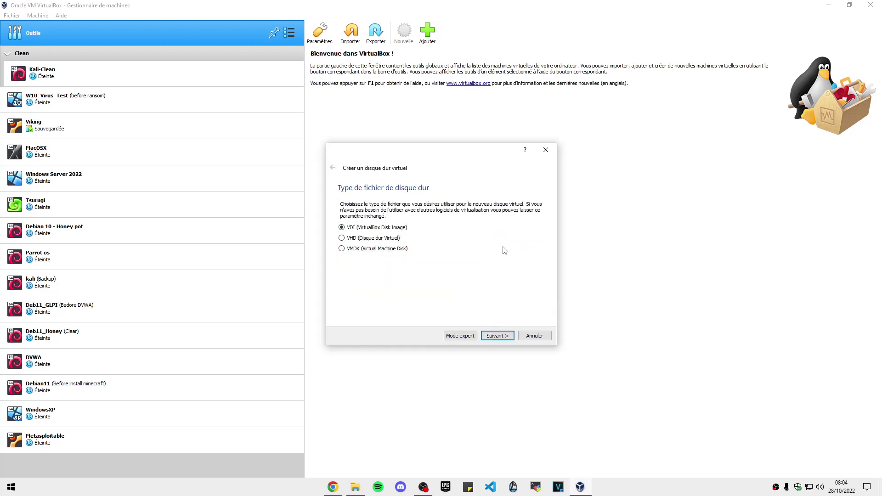
pyautogui.click(510, 335)
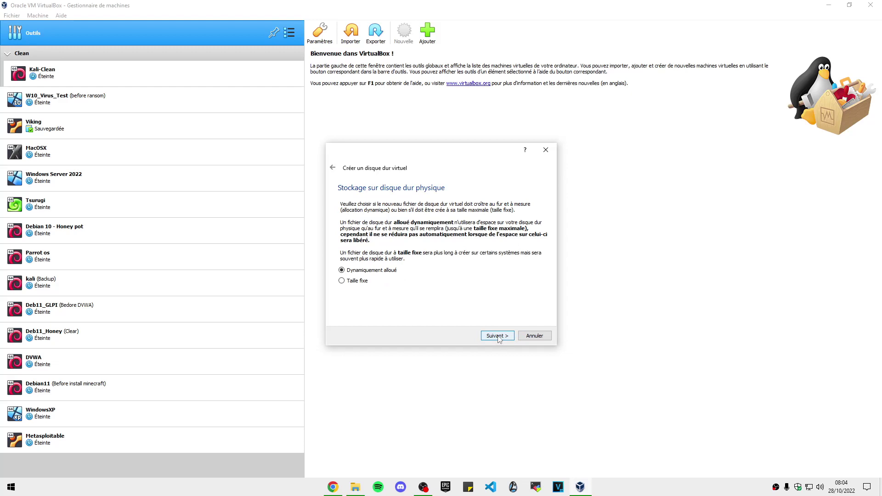
pyautogui.click(498, 335)
pyautogui.doubleClick(542, 253)
pyautogui.press('BackSpace')
pyautogui.write('235')
pyautogui.press('BackSpace')
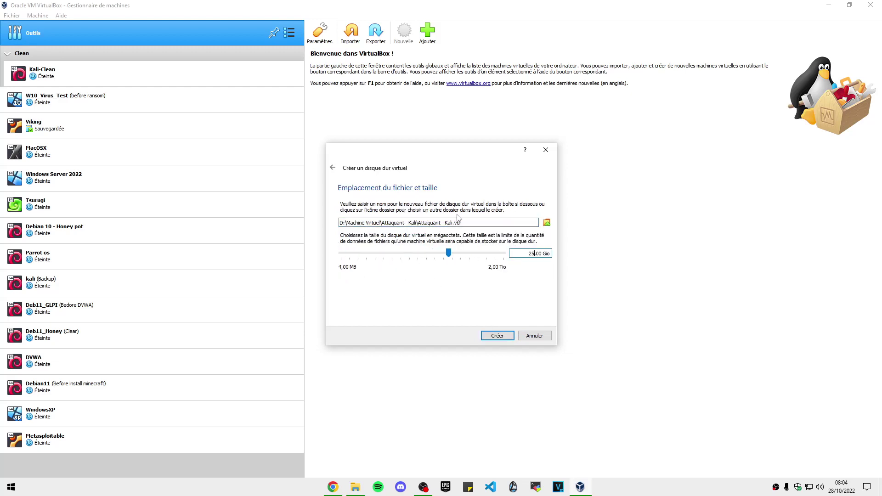
pyautogui.click(498, 335)
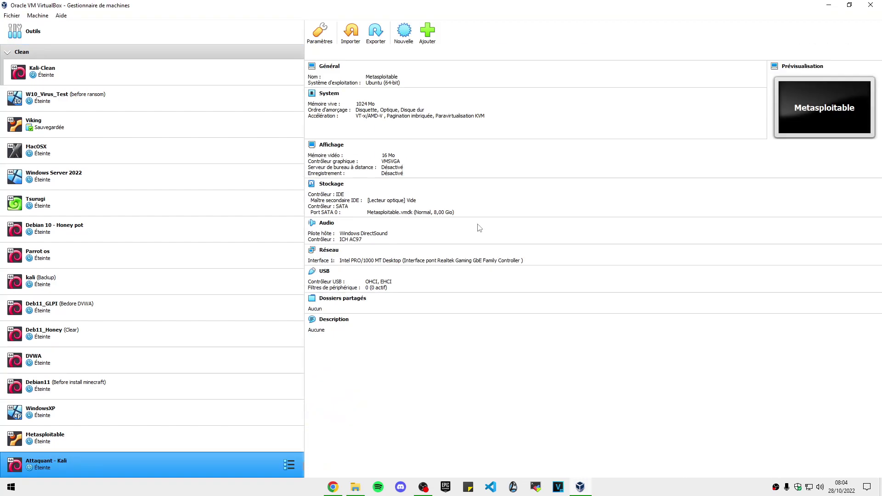
# - Raise the Attaquant - Kali processor count to 4
pyautogui.hotkey('ctrl', 's')
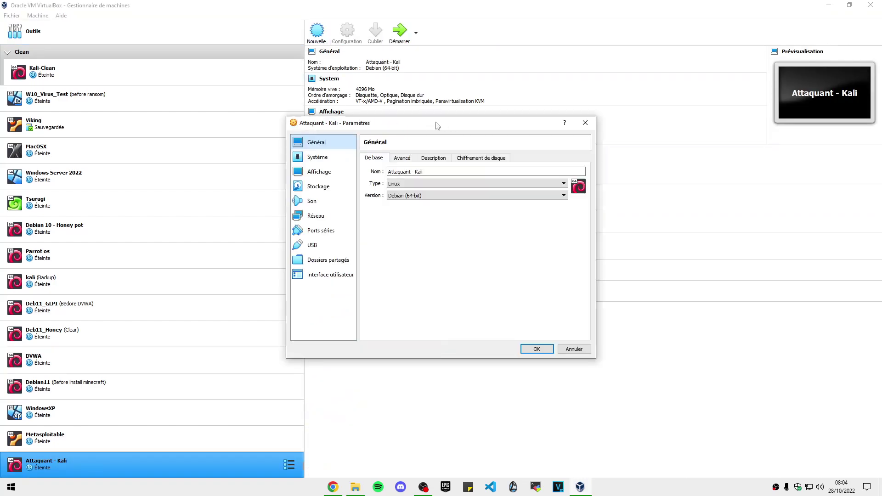
pyautogui.click(416, 192)
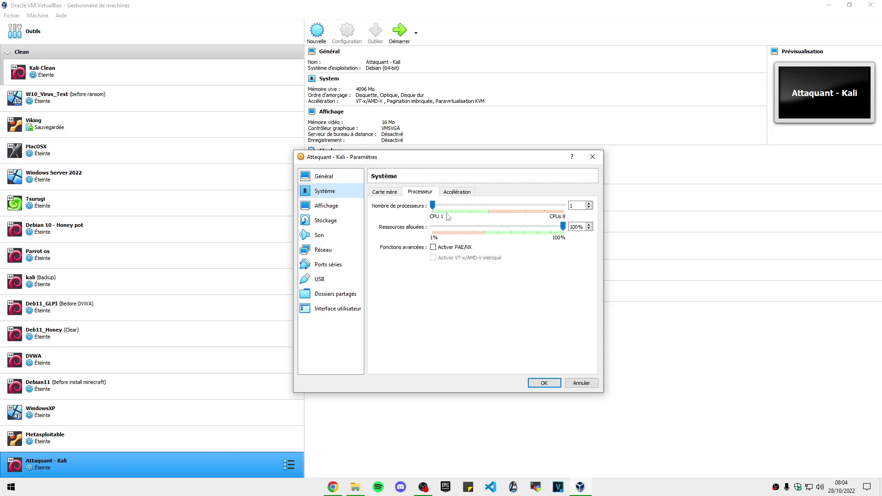
pyautogui.moveTo(432, 206); pyautogui.dragTo(487, 205)
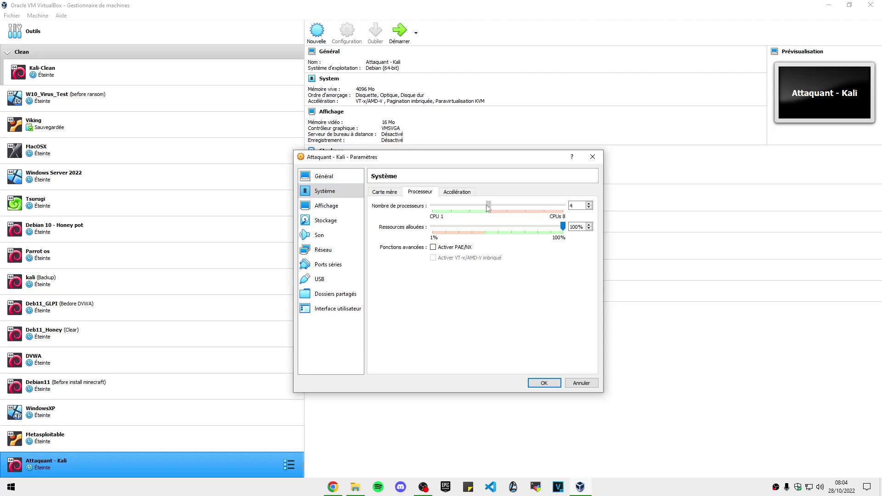
# - Insert kali-linux-2022.3-installer-amd64.iso into the empty optical drive
pyautogui.click(307, 222)
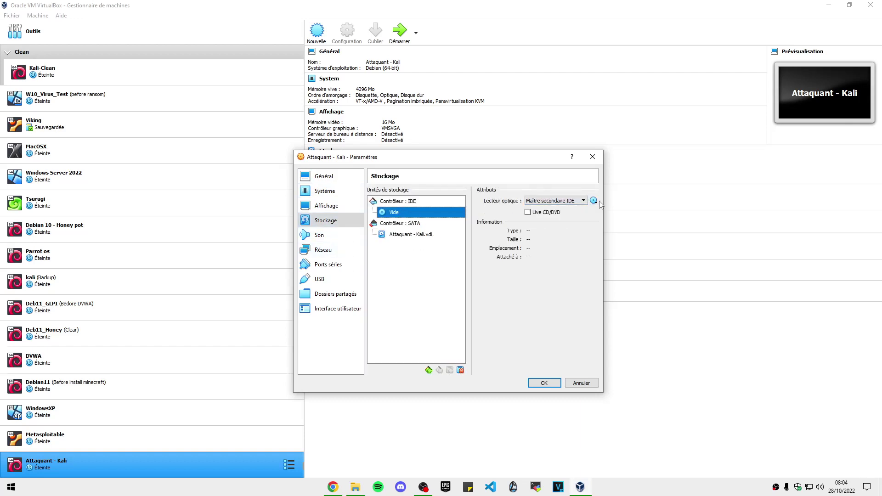
pyautogui.click(594, 200)
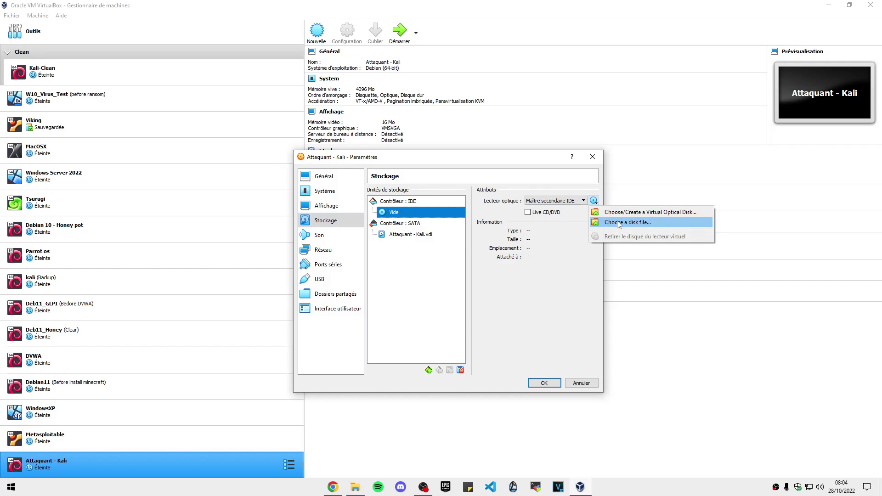
pyautogui.click(618, 224)
pyautogui.click(452, 237)
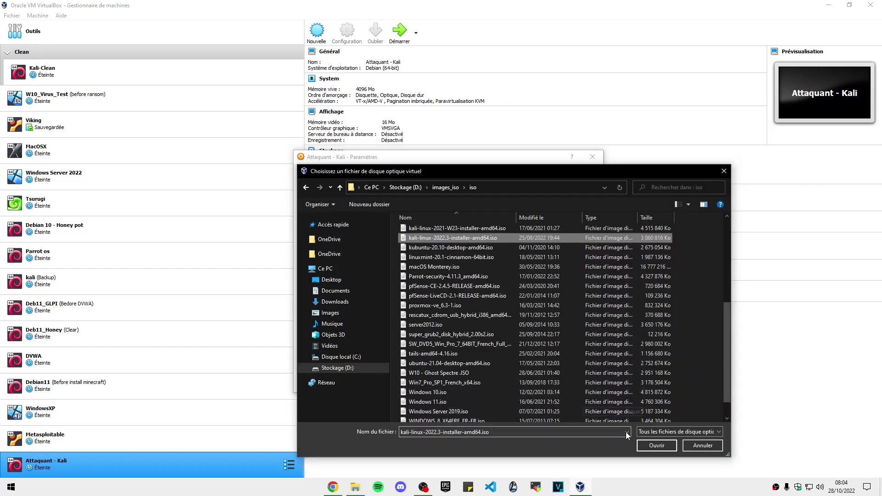
pyautogui.click(646, 445)
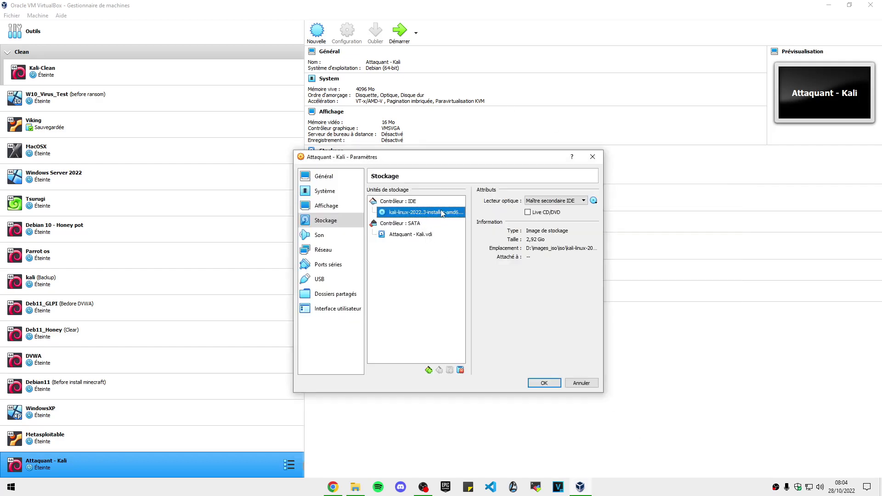
# - Set the network adapter to bridged access with promiscuous mode Allow All, and save
pyautogui.click(322, 249)
pyautogui.click(458, 217)
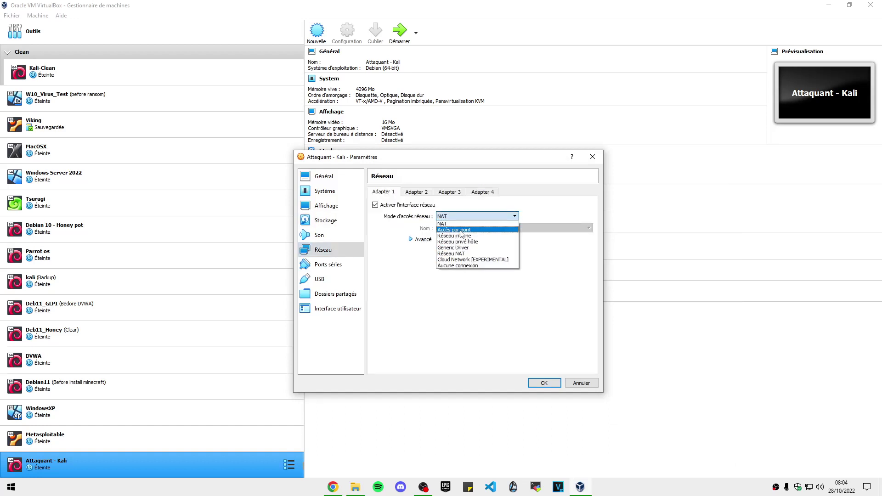
pyautogui.click(460, 237)
pyautogui.click(423, 240)
pyautogui.click(512, 262)
pyautogui.click(512, 287)
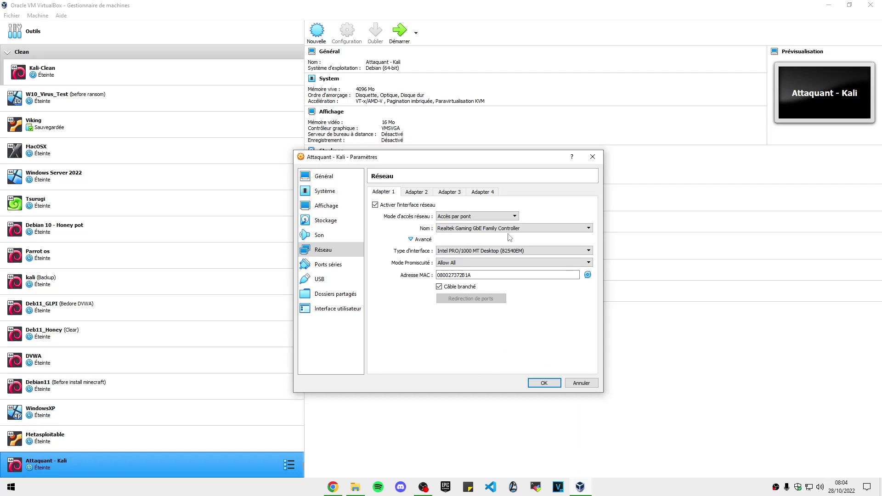
pyautogui.press('Return')
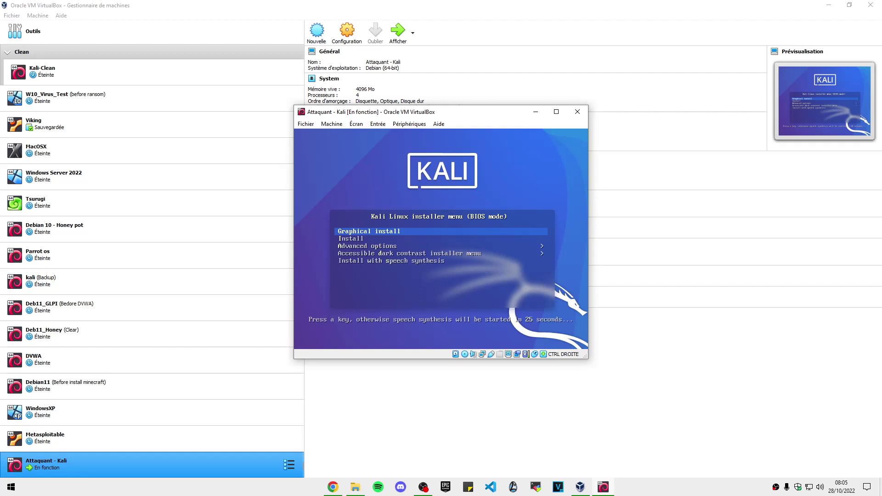
# - Launch the graphical install and choose French language, France location and French keyboard
pyautogui.press('Return')
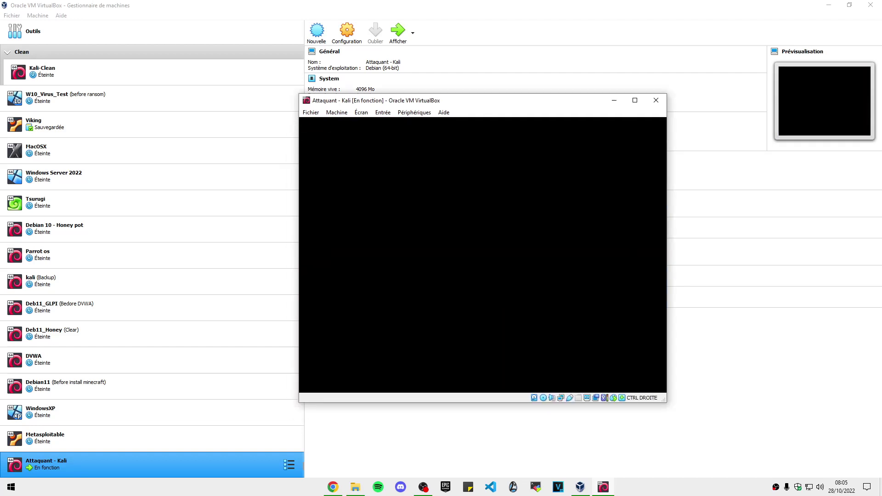
pyautogui.click(418, 327)
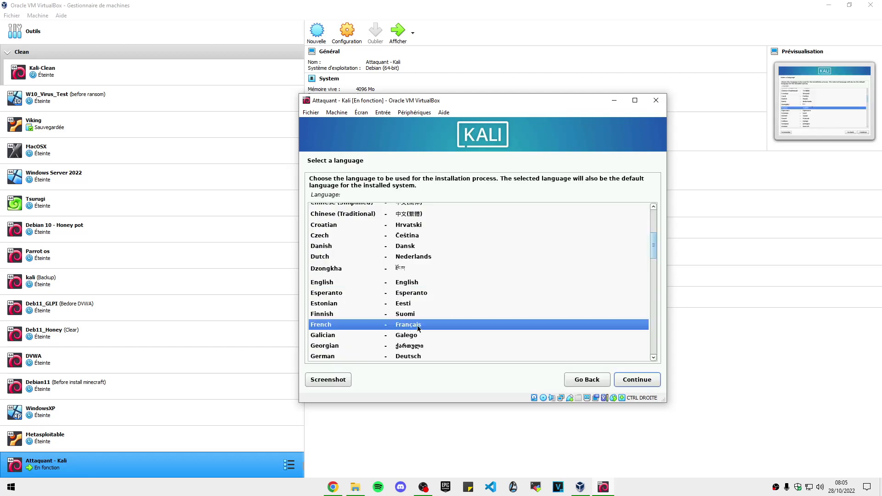
pyautogui.click(628, 377)
pyautogui.click(650, 383)
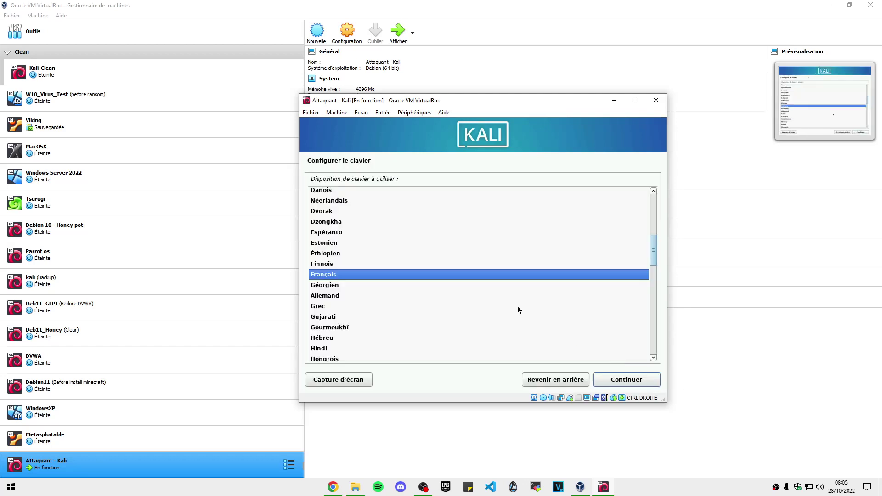
pyautogui.click(603, 375)
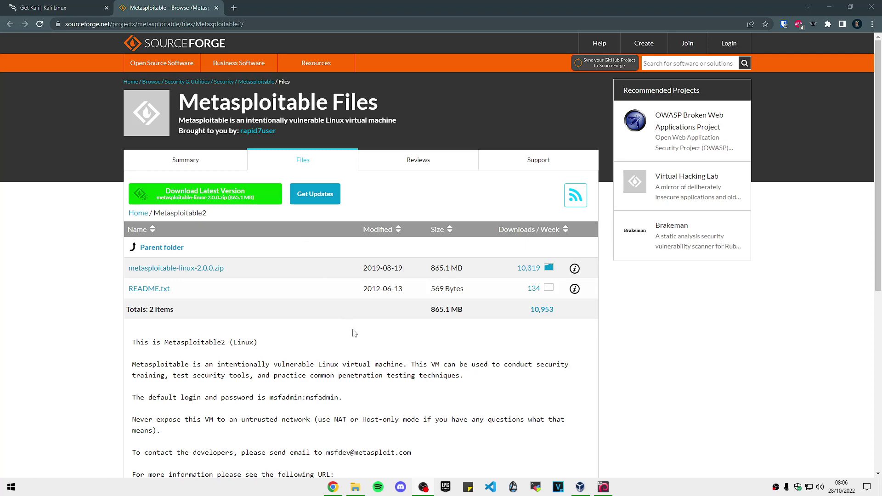
# - Download metasploitable-linux-2.0.0.zip with Download Latest Version on the Metasploitable2 files page
pyautogui.click(185, 188)
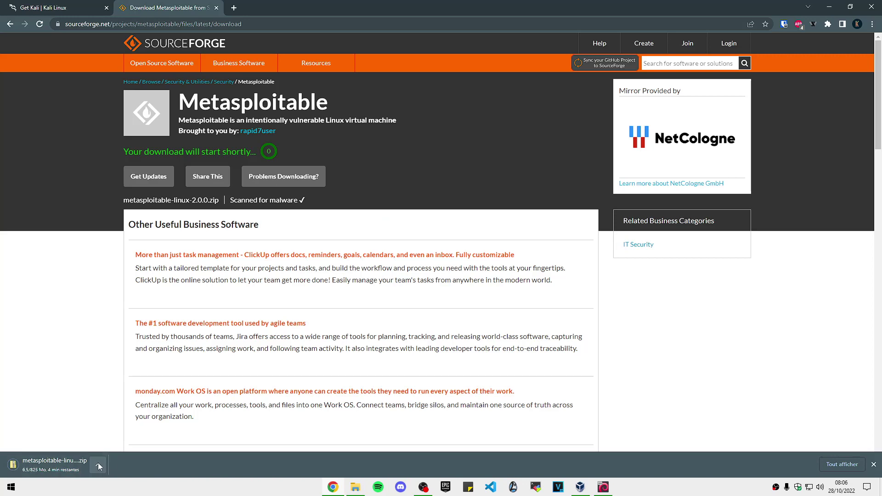
pyautogui.click(100, 466)
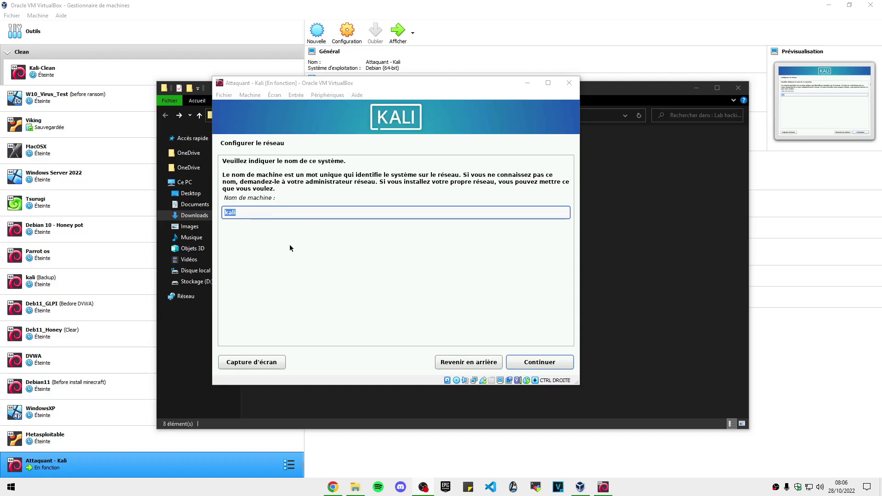
pyautogui.click(265, 209)
# - Keep kali as the hostname and leave the domain name empty
pyautogui.doubleClick(245, 211)
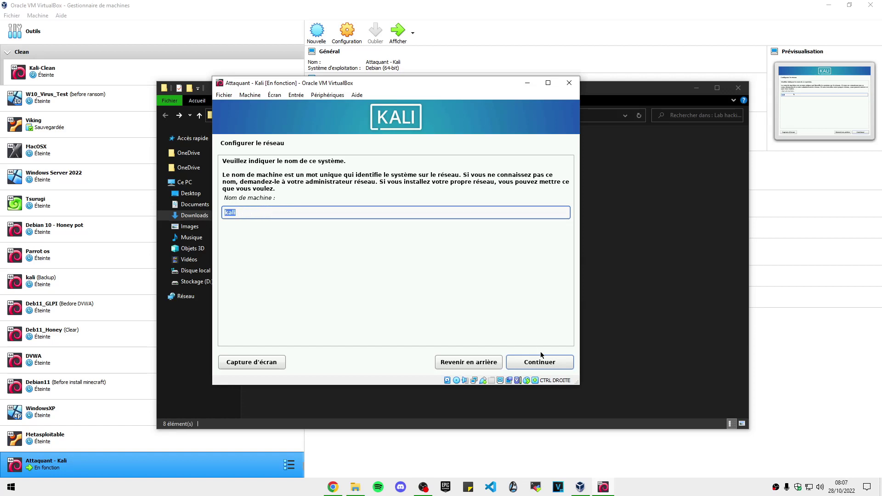
pyautogui.click(533, 362)
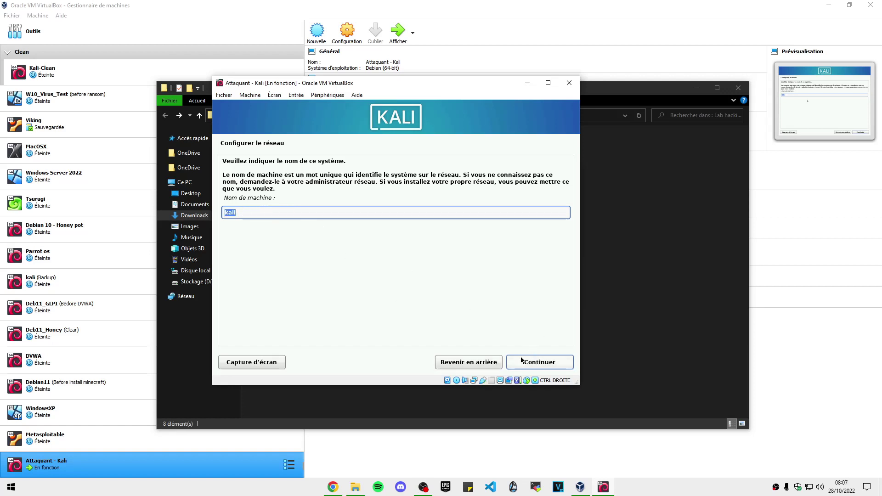
pyautogui.click(537, 362)
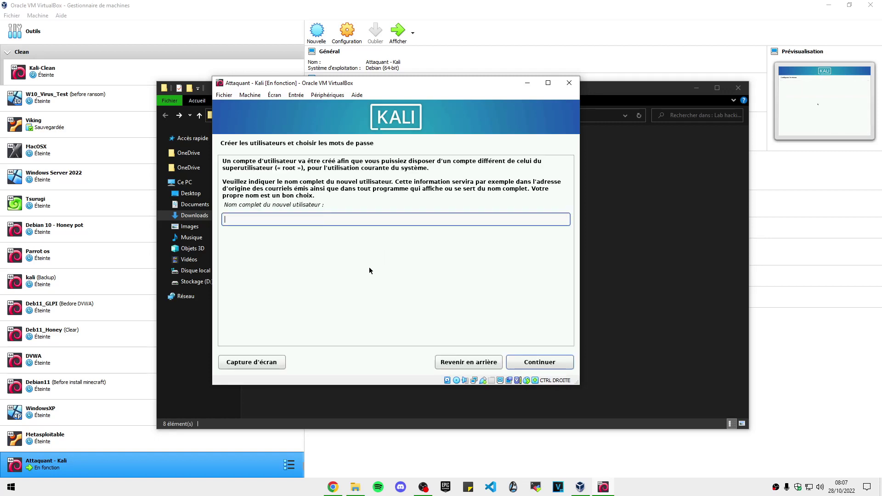
# - Enter the user's full name, accept the suggested username, and set and confirm the password
pyautogui.press('Return')
pyautogui.press('Return')
pyautogui.write('kyzar')
pyautogui.press('Tab')
pyautogui.press('Tab')
pyautogui.write('******')
pyautogui.press('Return')
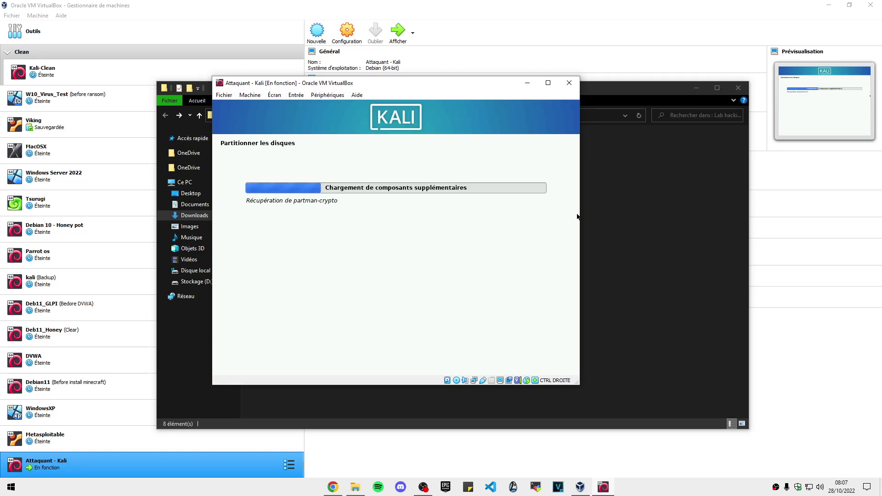
pyautogui.press('super+Down')
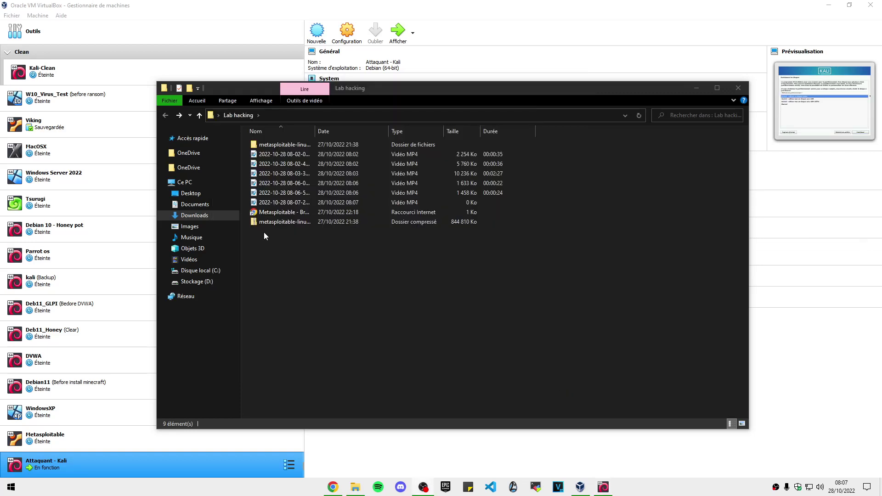
# - Extract metasploitable-linux-2.0.0.zip here with Extraire ici inside Lab hacking
pyautogui.click(286, 222)
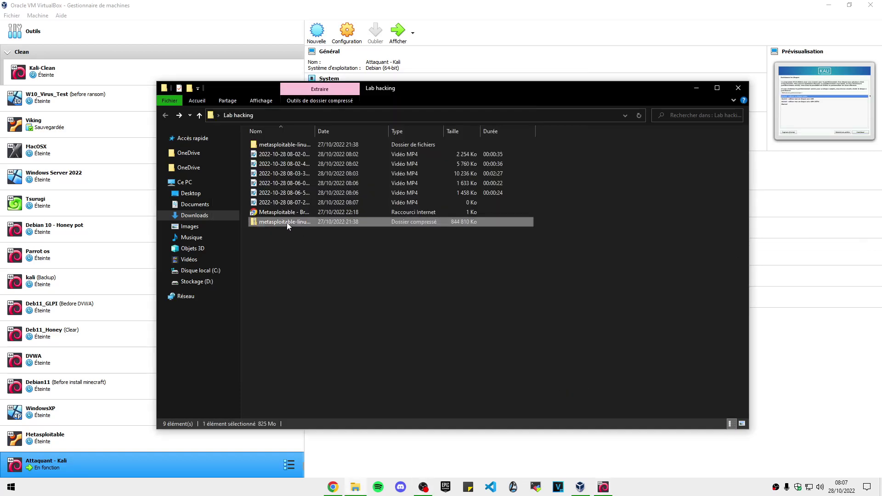
pyautogui.doubleClick(315, 134)
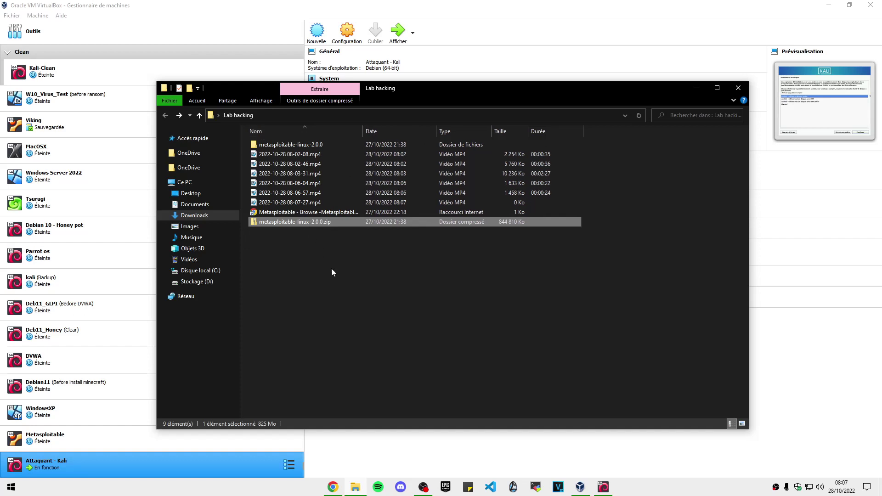
pyautogui.rightClick(305, 223)
pyautogui.click(344, 294)
# - Locate Metasploitable.vmdk in metasploitable-linux-2.0.0 > Metasploitable2-Linux, then return to VirtualBox
pyautogui.click(302, 143)
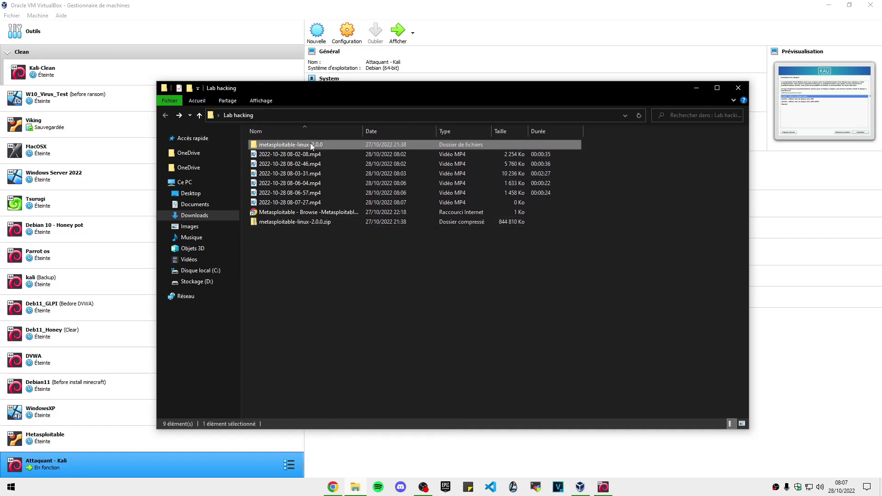
pyautogui.doubleClick(307, 145)
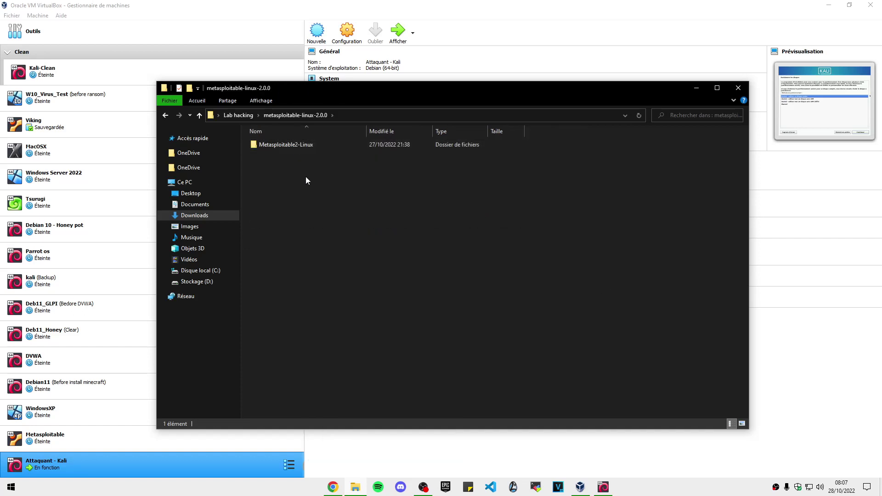
pyautogui.doubleClick(311, 143)
pyautogui.moveTo(289, 225); pyautogui.dragTo(266, 222)
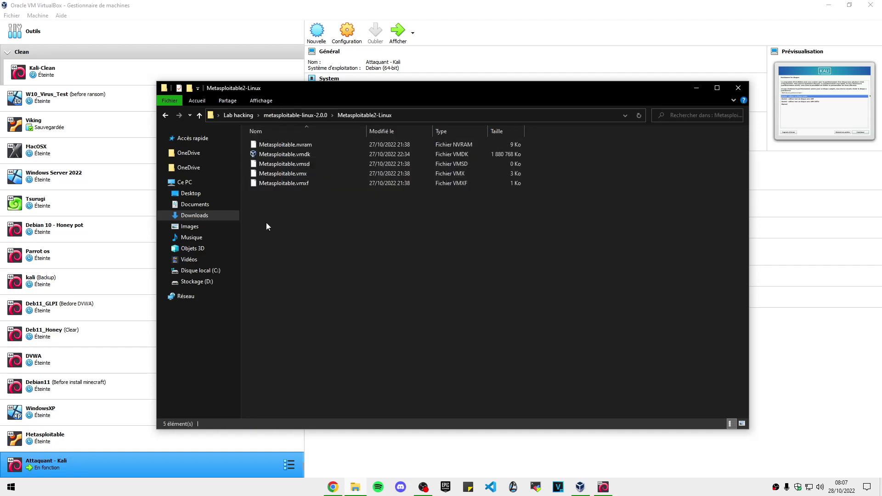
pyautogui.click(313, 155)
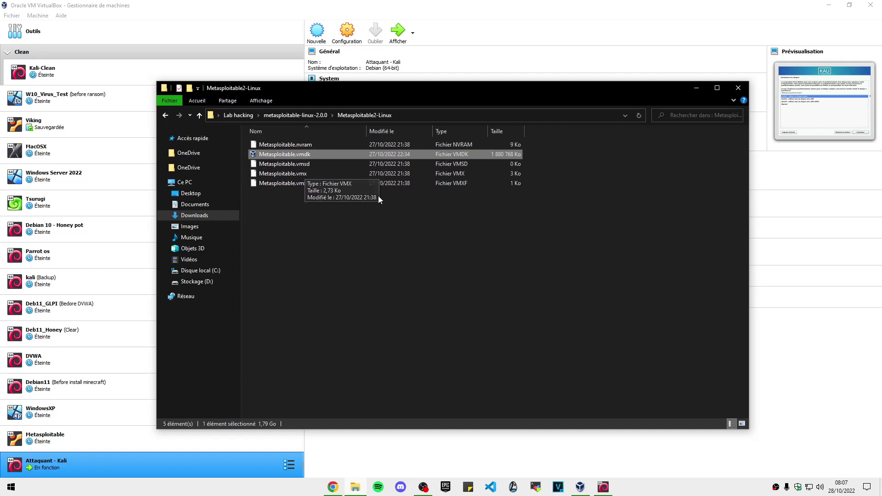
pyautogui.click(698, 89)
pyautogui.click(198, 42)
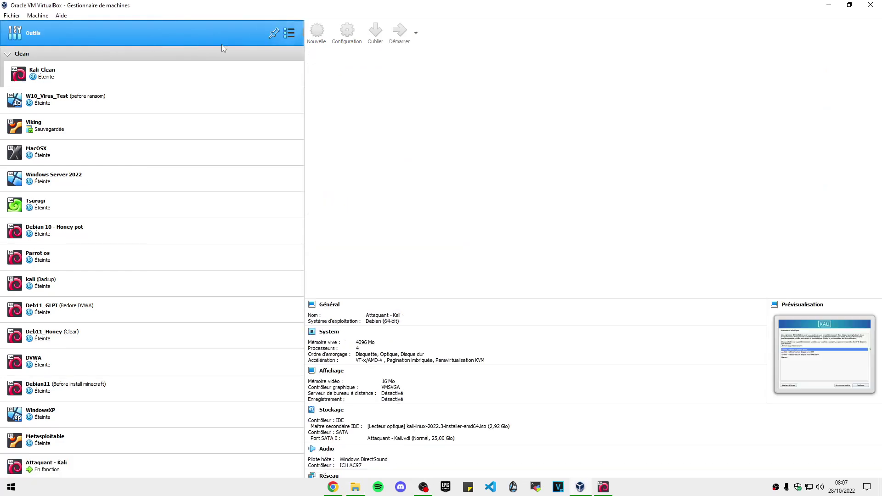
# - Start a new machine named Cible - Metasploitable with type Linux and version Ubuntu (64-bit)
pyautogui.click(405, 34)
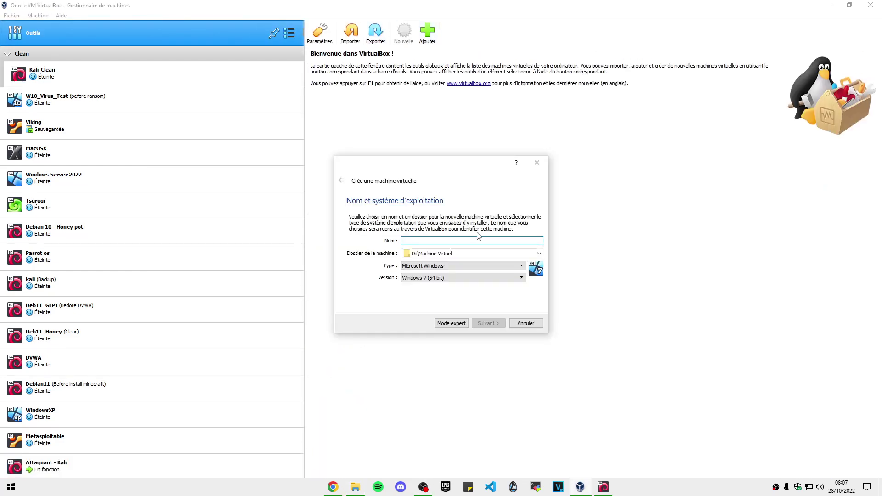
pyautogui.write('Cible - Metasp')
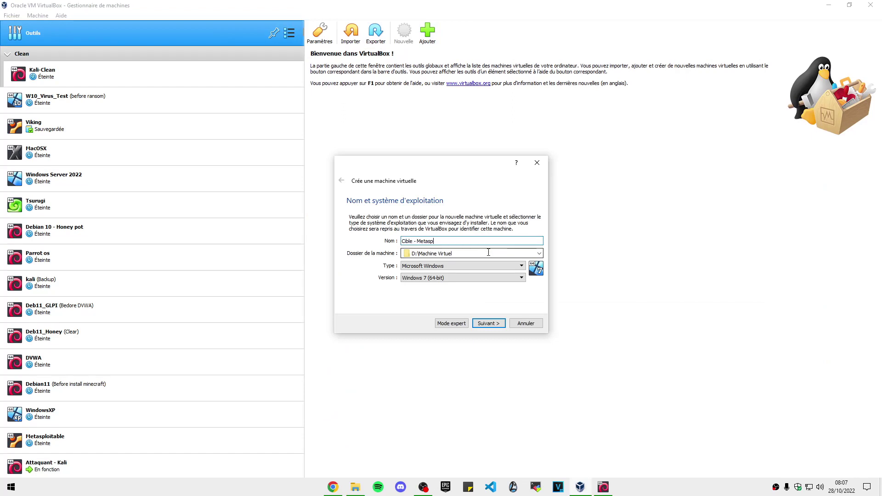
pyautogui.click(464, 266)
pyautogui.click(414, 279)
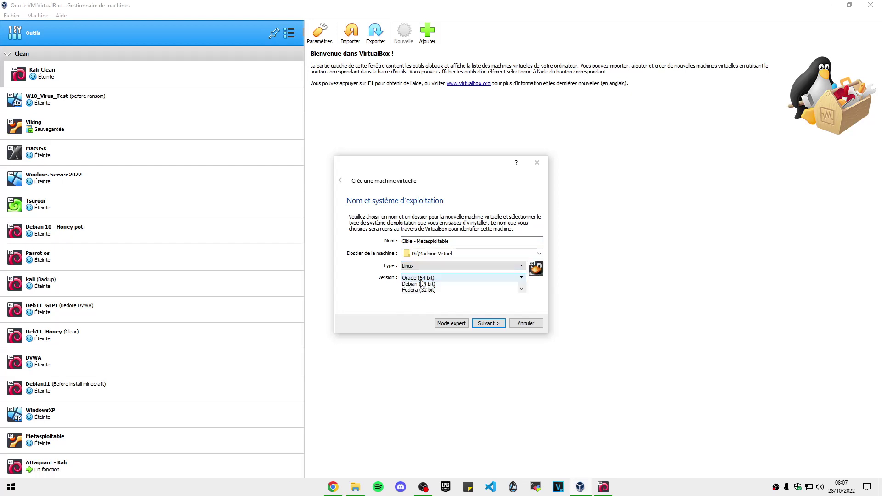
pyautogui.click(473, 278)
pyautogui.scroll(2, 431, 310)
pyautogui.scroll(-4, 431, 316)
pyautogui.scroll(-2, 430, 315)
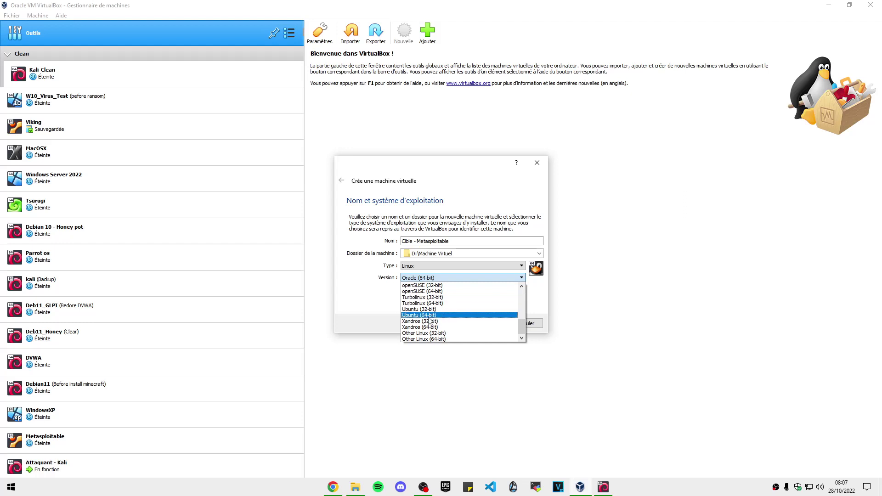
pyautogui.click(430, 321)
# - Keep 1024 MB memory, add a 15 GB VDI disk, and create the machine
pyautogui.click(488, 323)
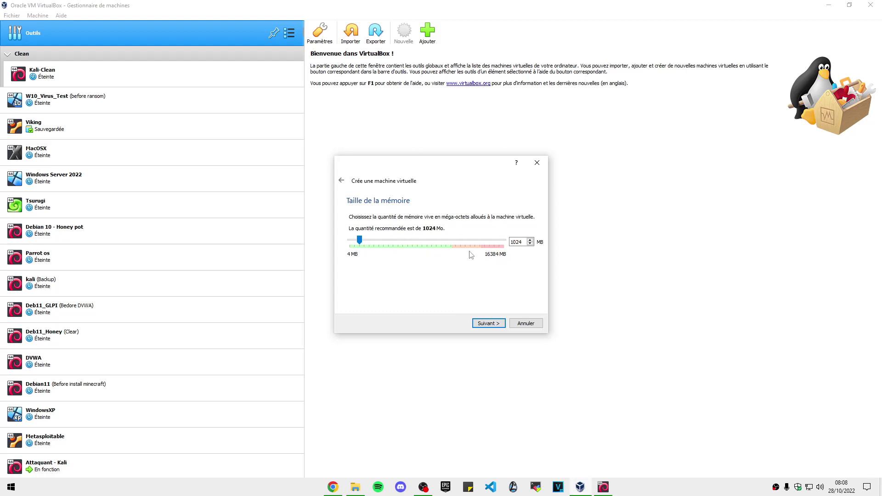
pyautogui.click(491, 325)
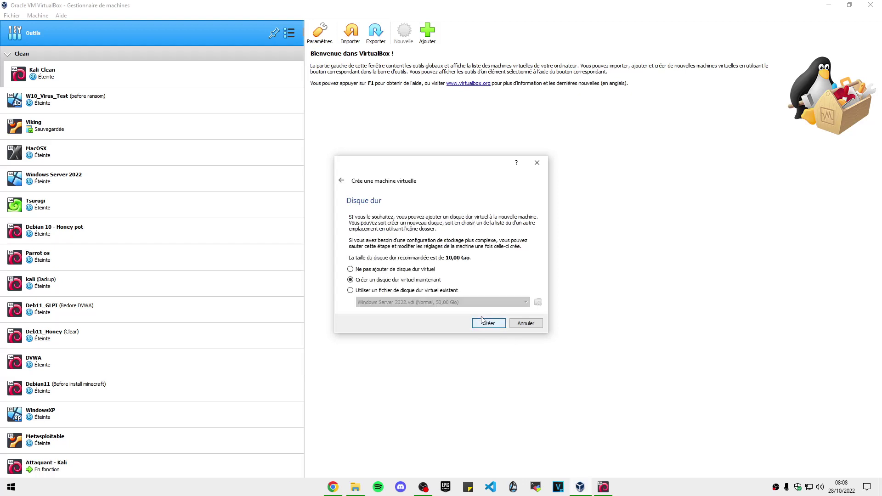
pyautogui.click(502, 326)
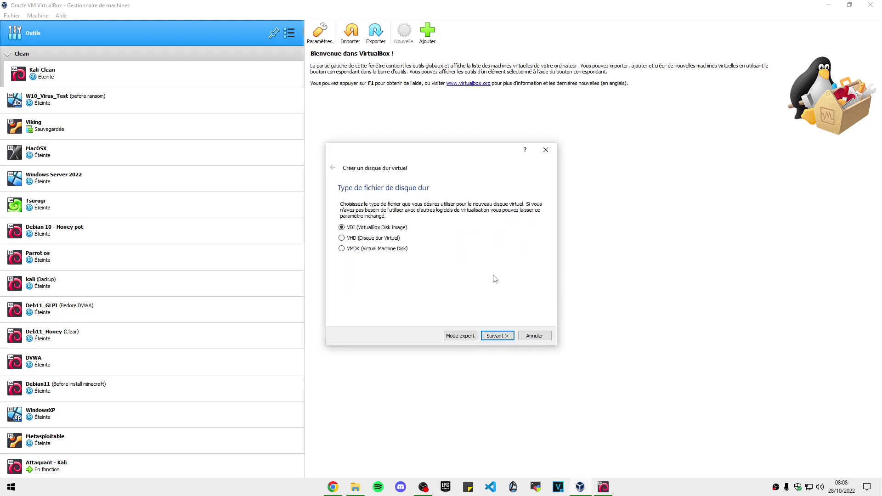
pyautogui.click(501, 337)
pyautogui.click(497, 336)
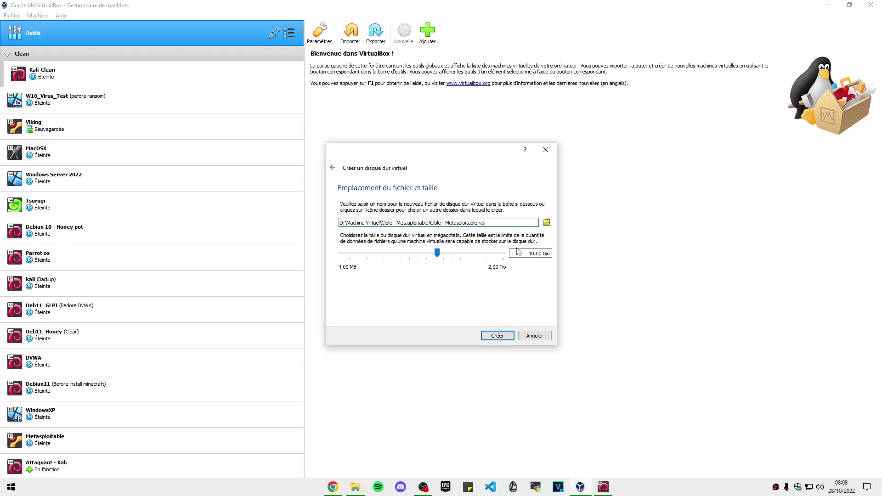
pyautogui.press('Tab')
pyautogui.press('Tab')
pyautogui.write('15')
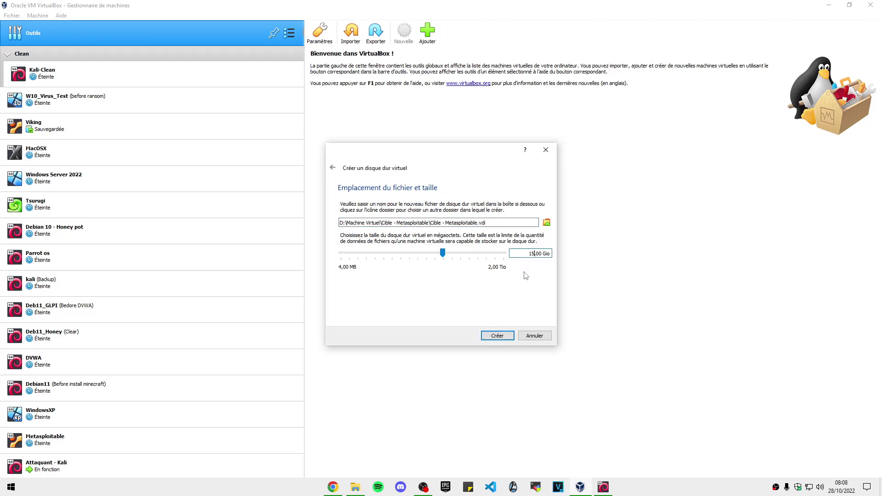
pyautogui.click(497, 335)
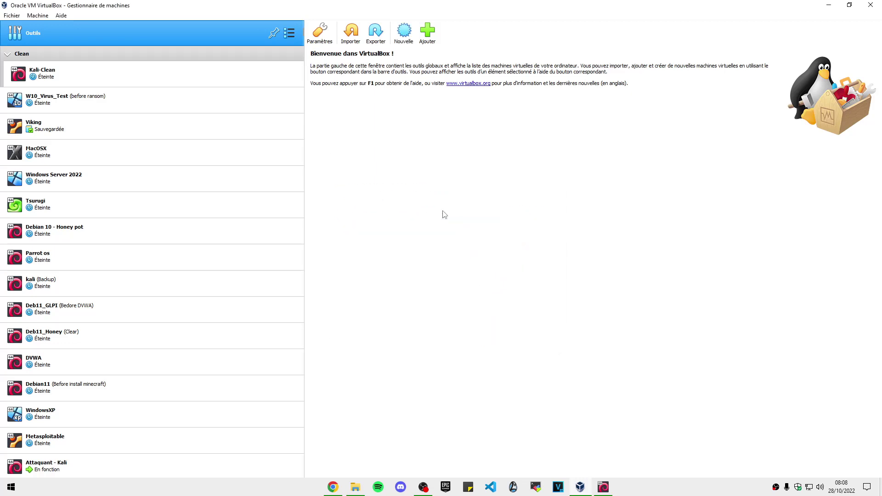
# - Attach Metasploitable.vmdk from Metasploitable2-Linux as the Cible - Metasploitable hard disk
pyautogui.click(347, 33)
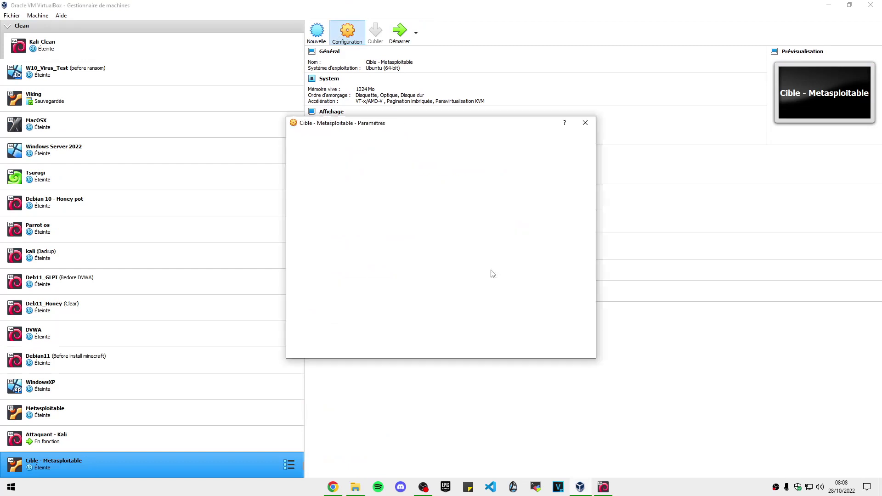
pyautogui.click(327, 192)
pyautogui.click(391, 180)
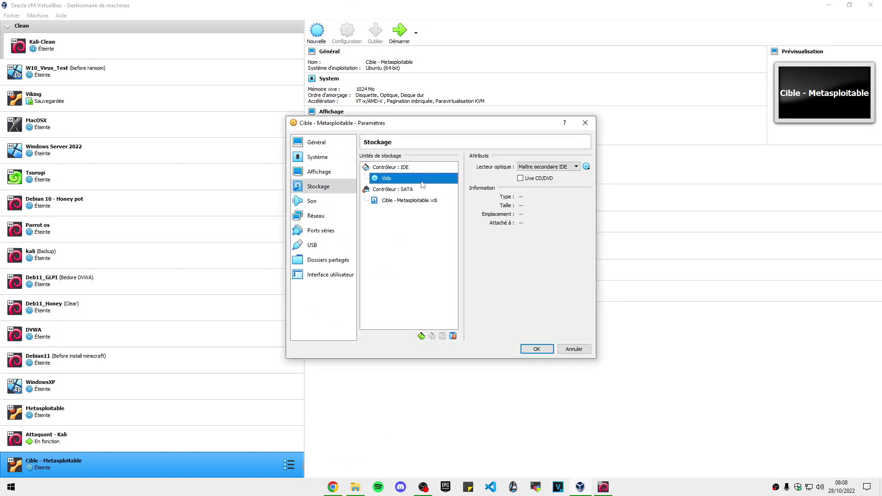
pyautogui.click(403, 202)
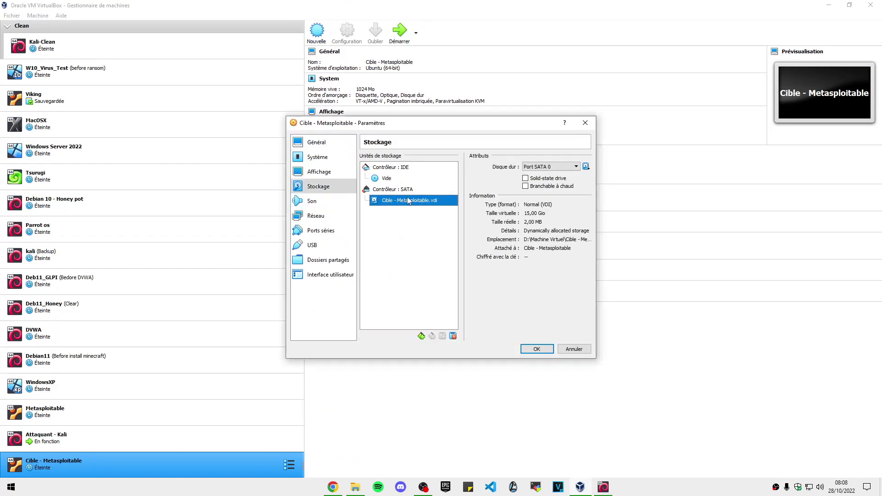
pyautogui.click(585, 166)
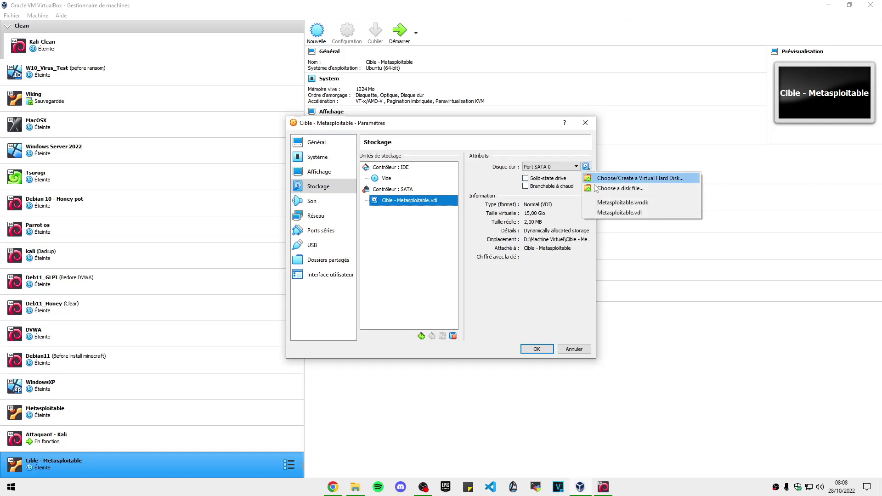
pyautogui.click(611, 188)
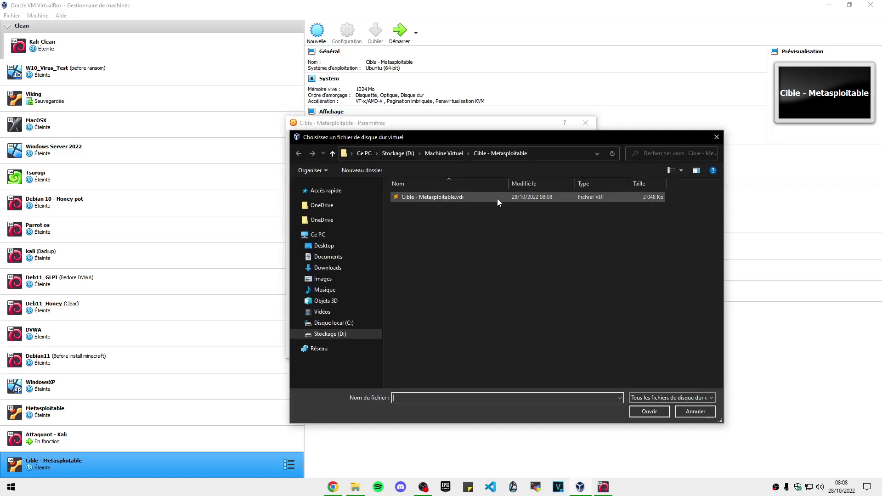
pyautogui.doubleClick(424, 197)
pyautogui.doubleClick(424, 197)
pyautogui.click(424, 197)
pyautogui.hotkey('alt', 'Up')
pyautogui.doubleClick(436, 197)
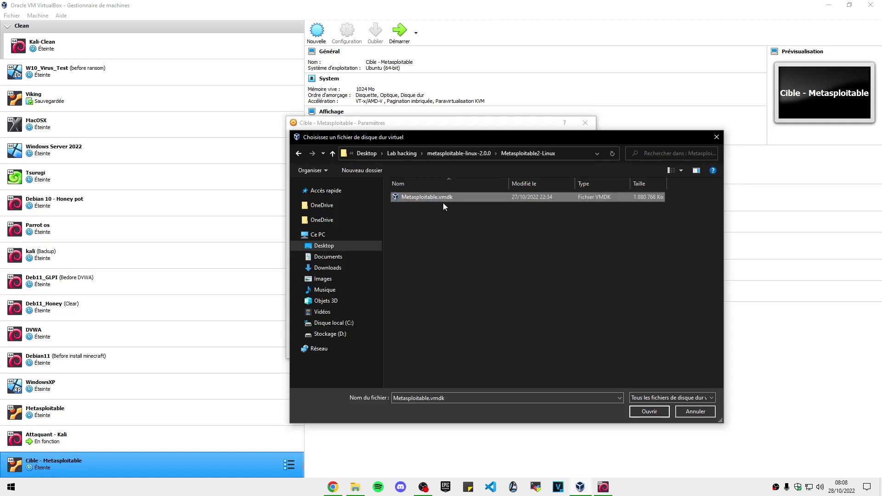
pyautogui.click(648, 411)
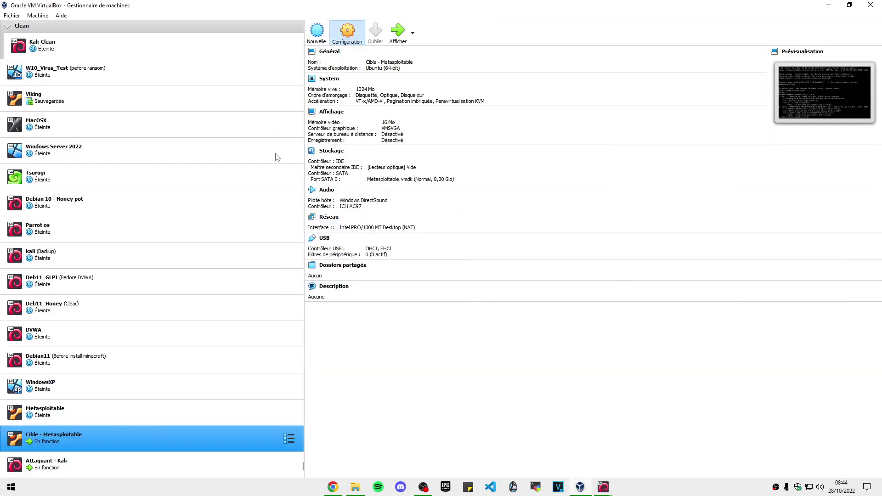
# - Review Adapter 1's NAT access mode and advanced options, then save the settings
pyautogui.click(315, 215)
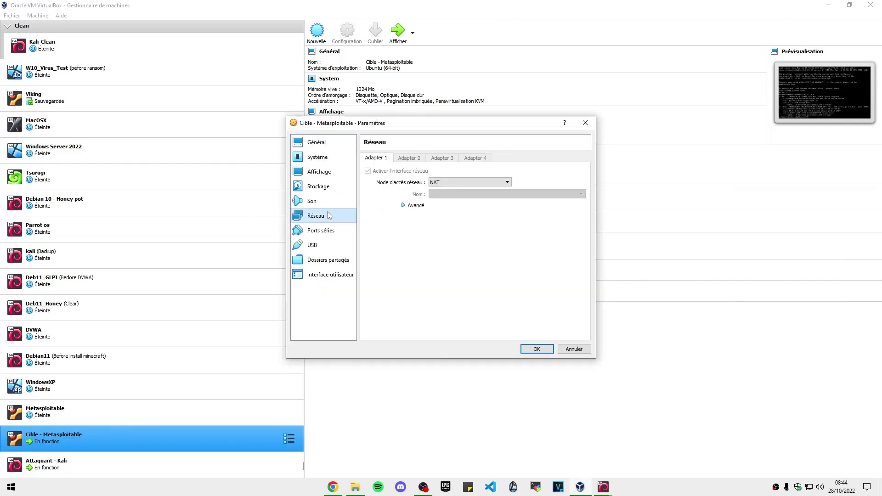
pyautogui.click(439, 183)
pyautogui.click(447, 195)
pyautogui.click(415, 205)
pyautogui.click(537, 349)
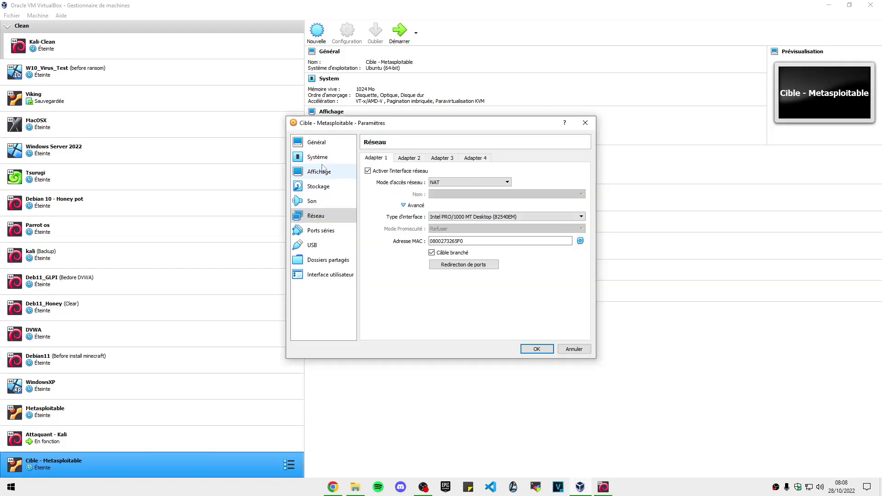
pyautogui.click(536, 349)
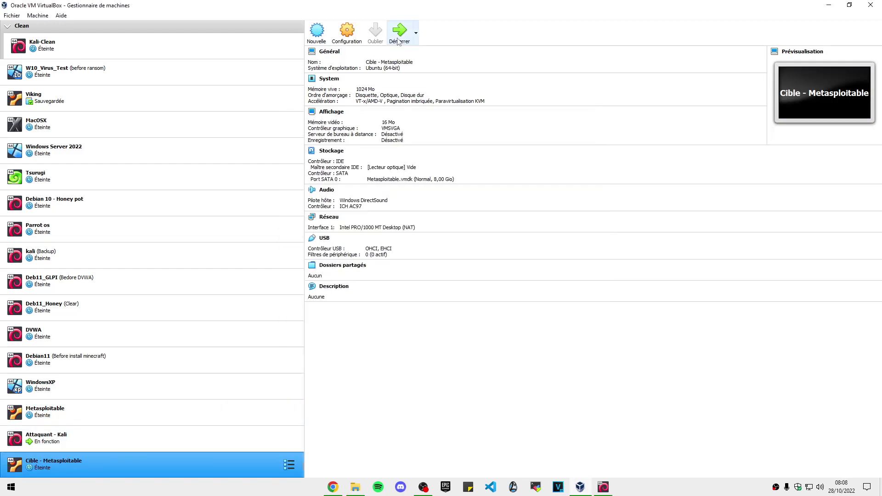
# - Use guided whole-disk partitioning of the 26.8 GB disk as one partition, and confirm writing changes
pyautogui.click(604, 487)
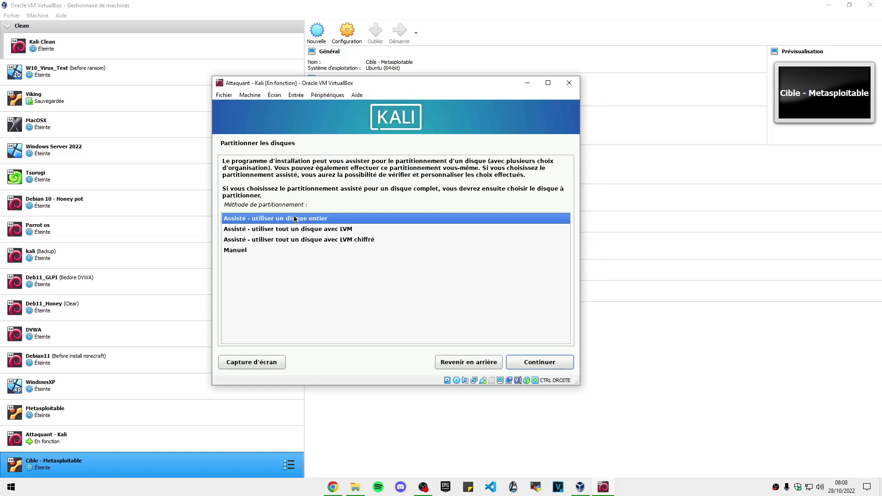
pyautogui.click(540, 362)
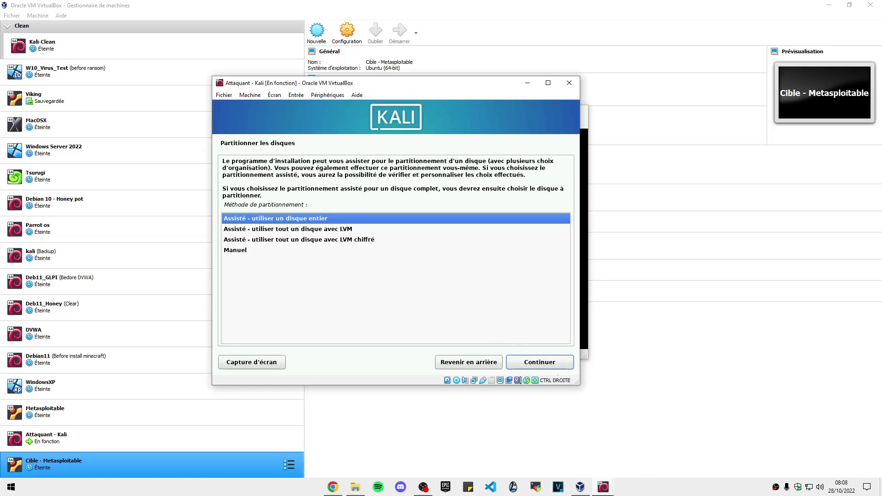
pyautogui.click(535, 362)
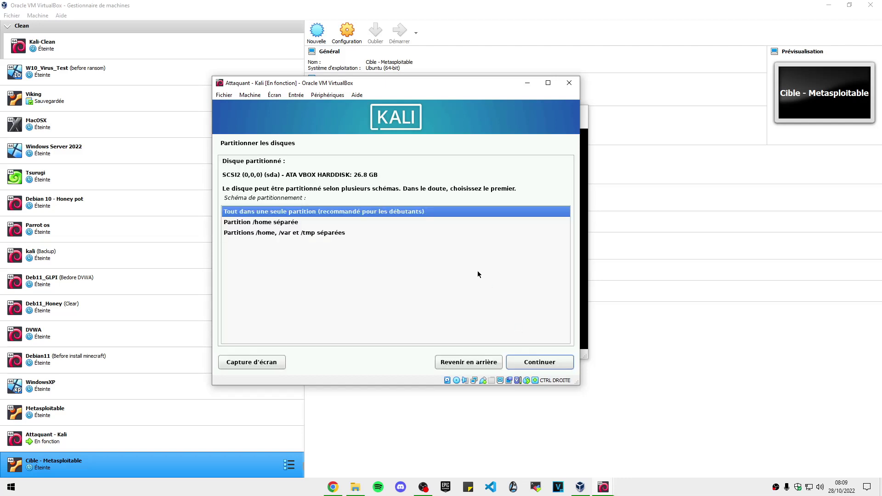
pyautogui.click(544, 363)
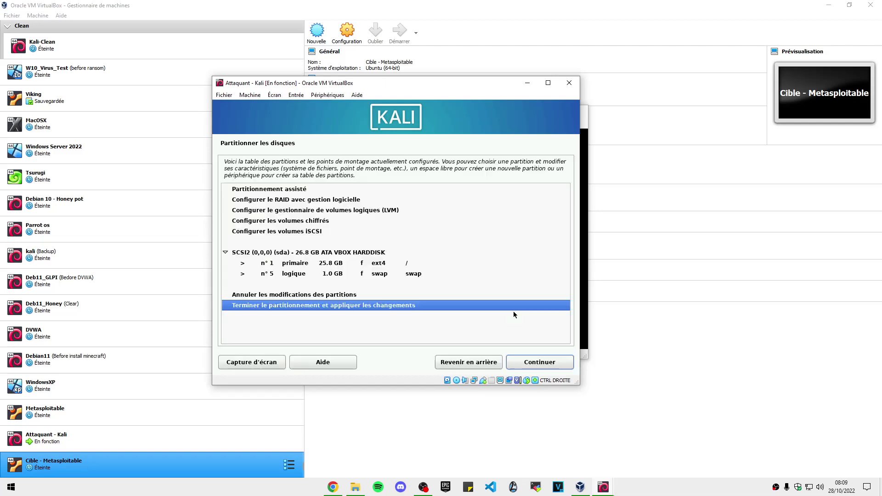
pyautogui.click(538, 366)
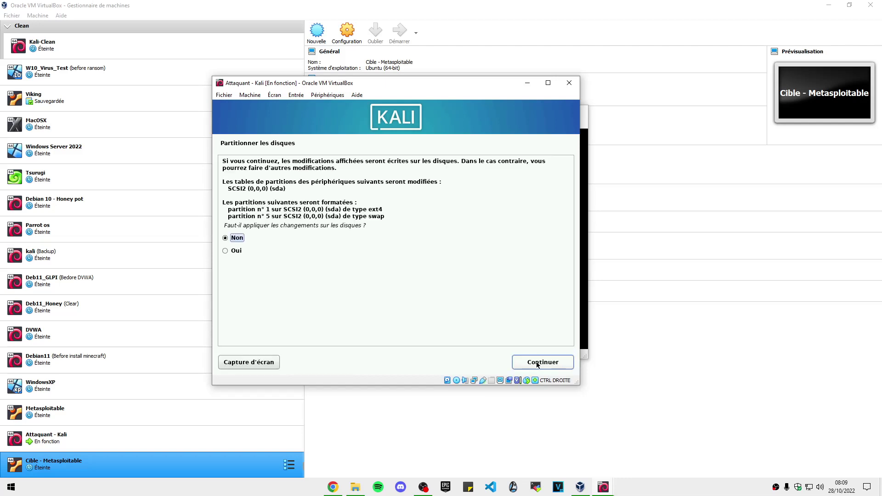
pyautogui.click(529, 362)
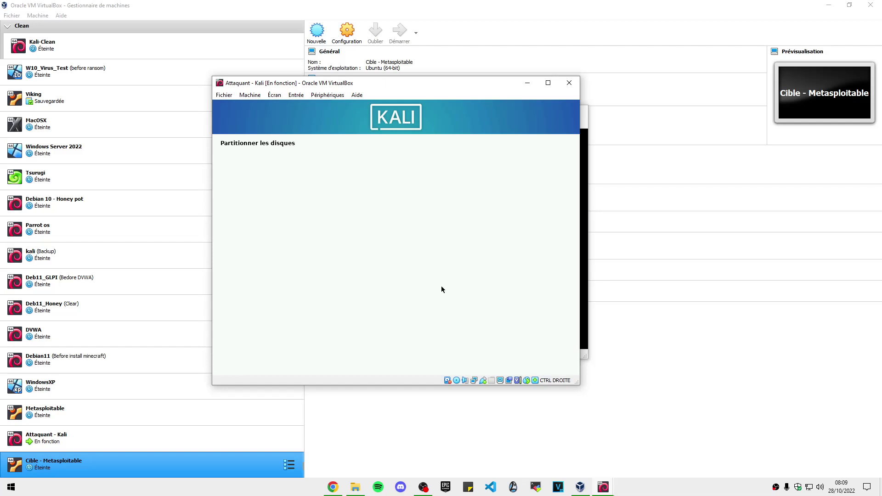
pyautogui.moveTo(447, 86); pyautogui.dragTo(273, 96)
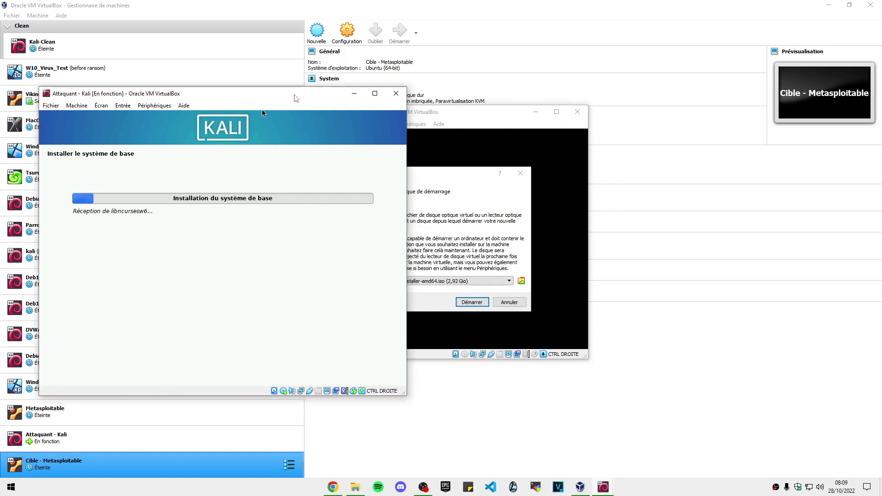
# - Boot Cible - Metasploitable past the boot-disk prompt and place it beside the Kali window
pyautogui.click(450, 179)
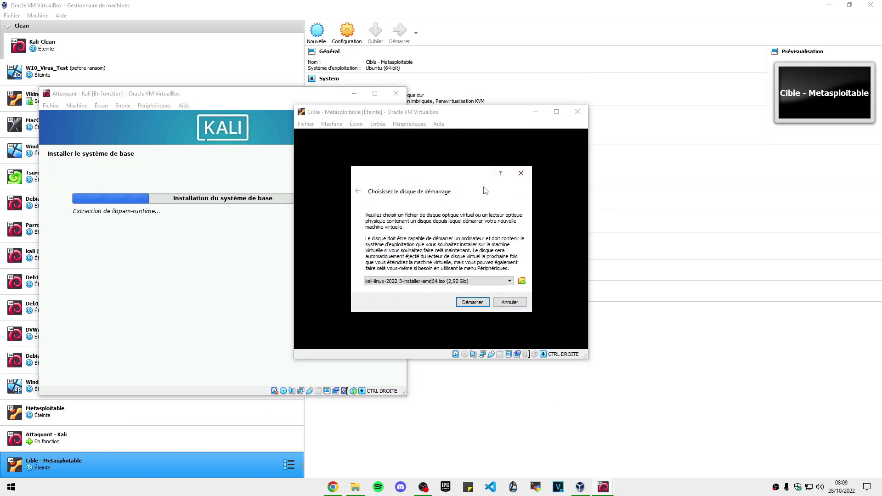
pyautogui.click(521, 173)
pyautogui.moveTo(472, 114); pyautogui.dragTo(646, 126)
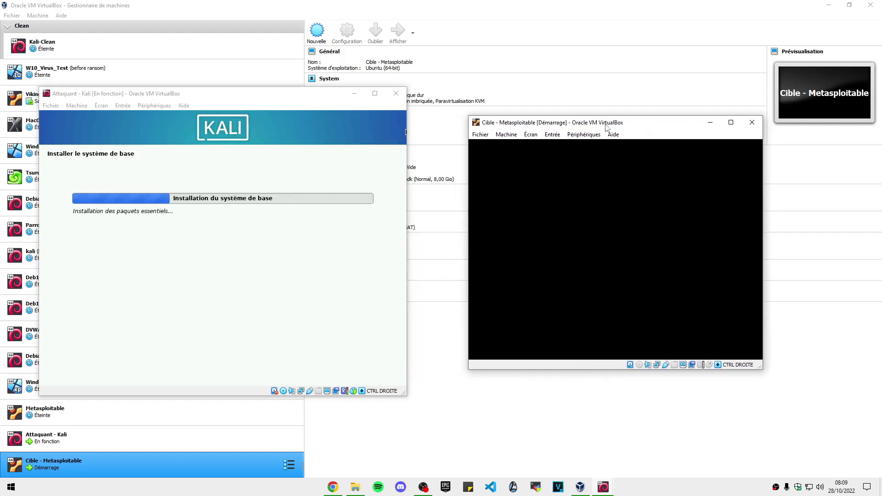
pyautogui.moveTo(234, 94); pyautogui.dragTo(260, 89)
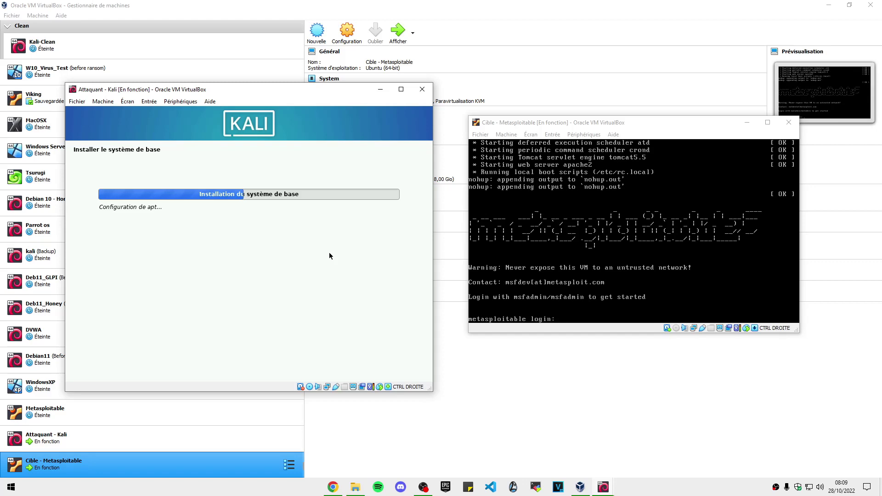
pyautogui.hotkey('alt', 'Tab')
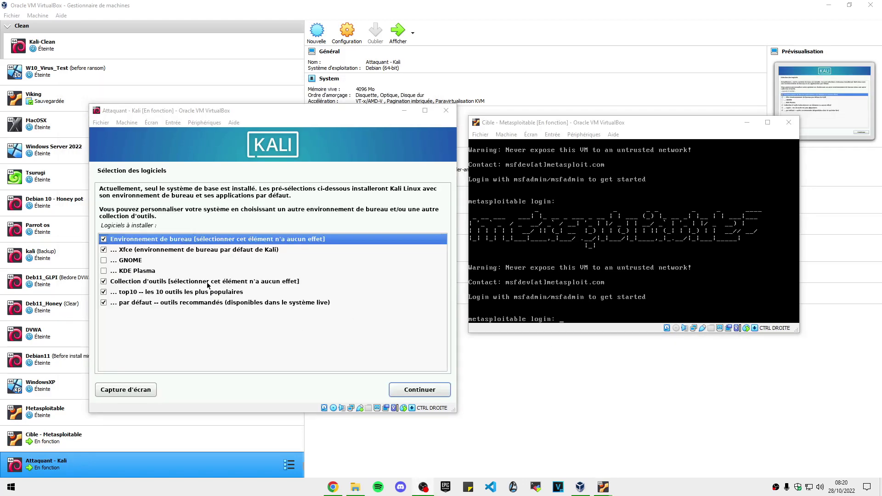
# - Accept the default software, install GRUB on /dev/sda, and finish the Kali installation
pyautogui.click(421, 389)
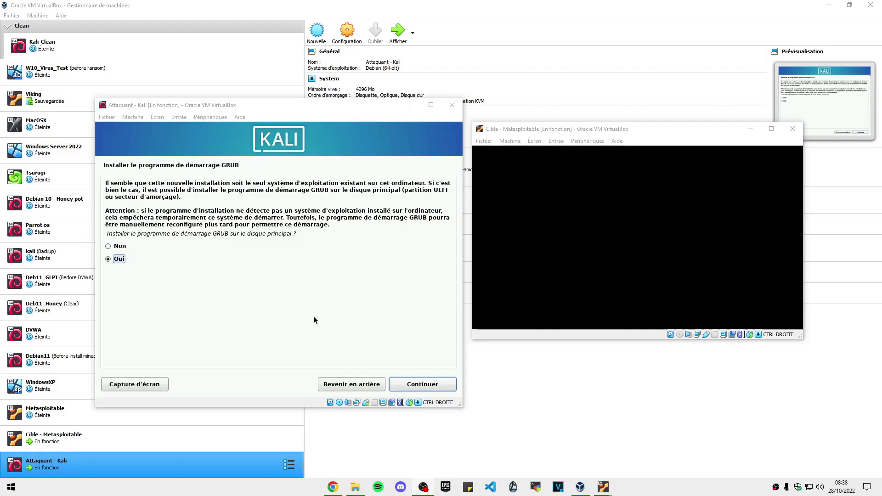
pyautogui.click(406, 384)
pyautogui.click(194, 237)
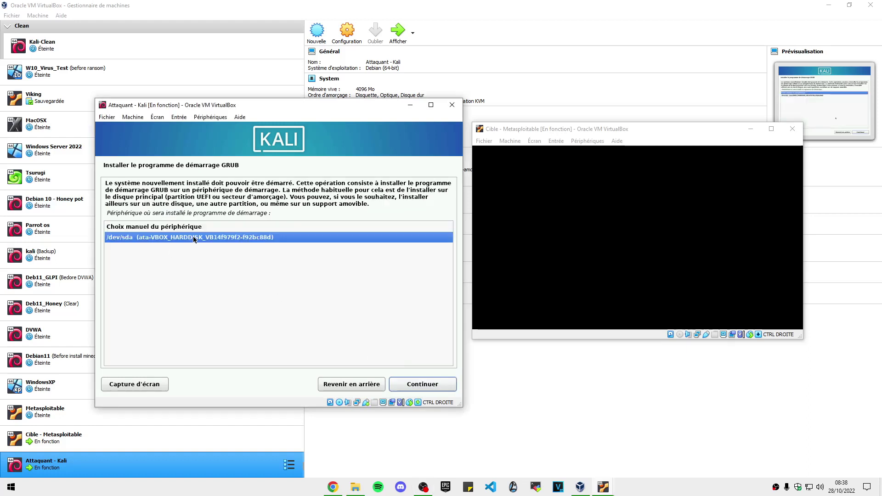
pyautogui.click(401, 384)
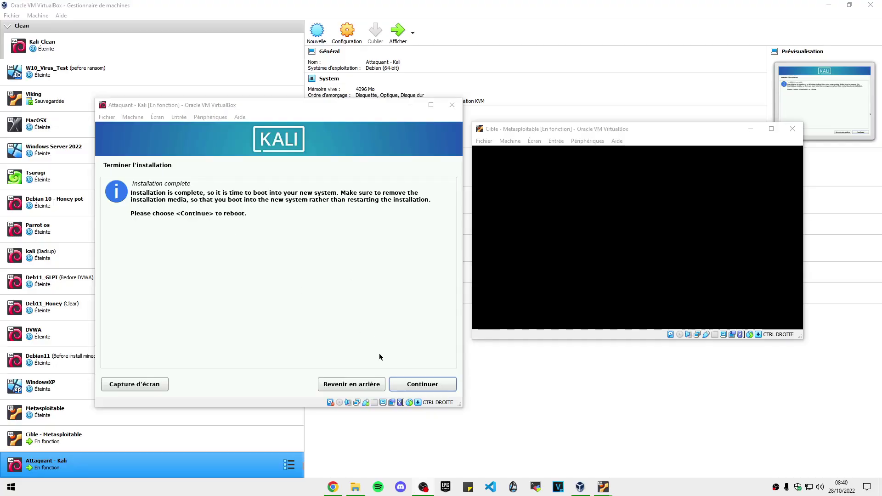
pyautogui.click(418, 384)
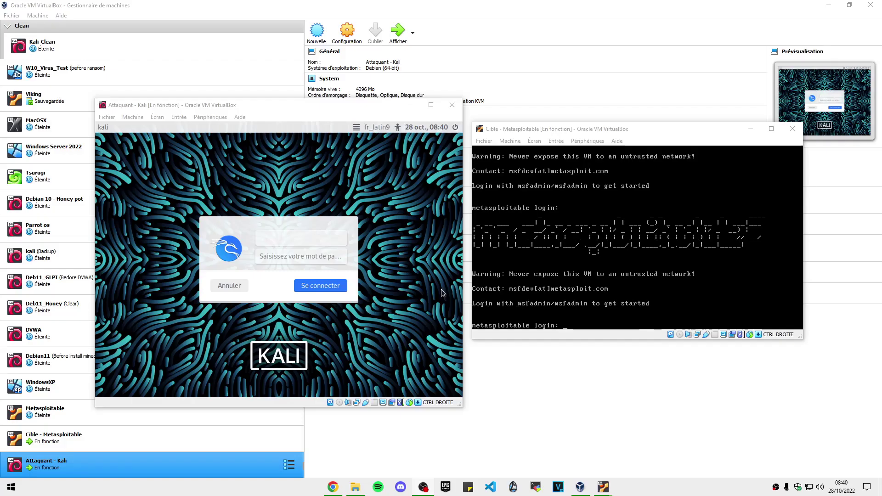
# - Sign in to the Kali Xfce desktop with the user's credentials, then start Metasploitable's login name
pyautogui.click(310, 233)
pyautogui.write('kyzaro')
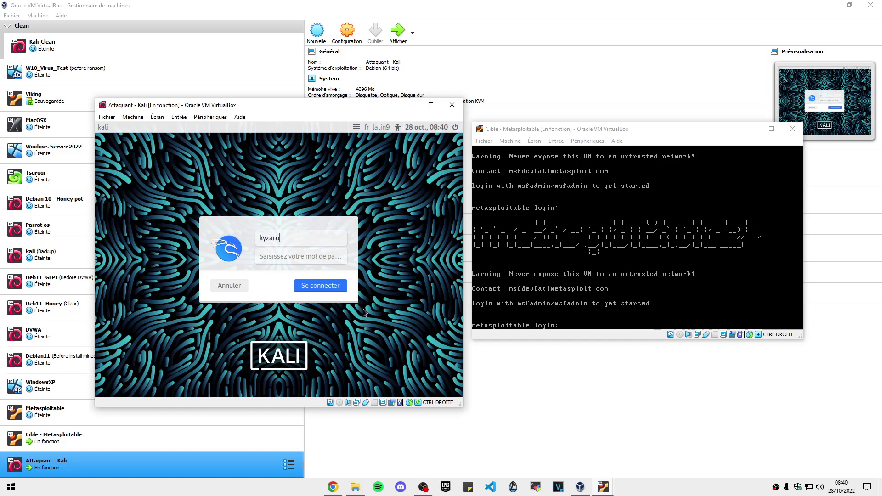
pyautogui.press('Tab')
pyautogui.write('k')
pyautogui.press('Return')
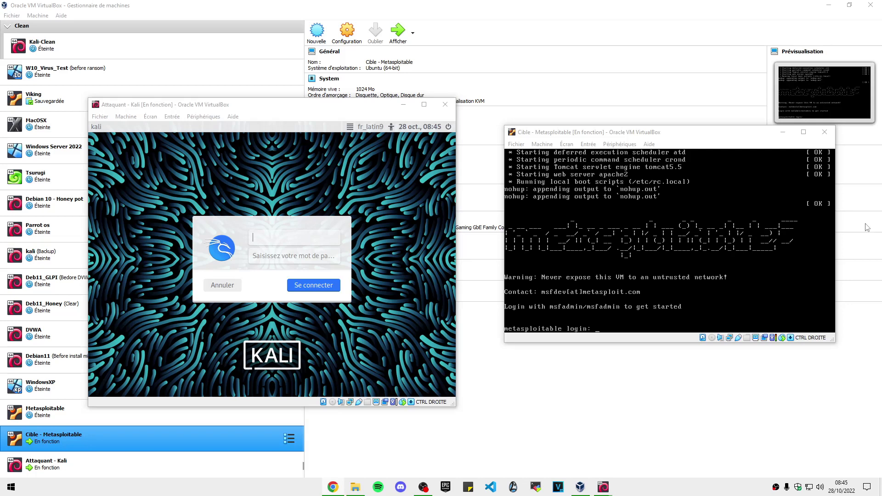
pyautogui.click(288, 239)
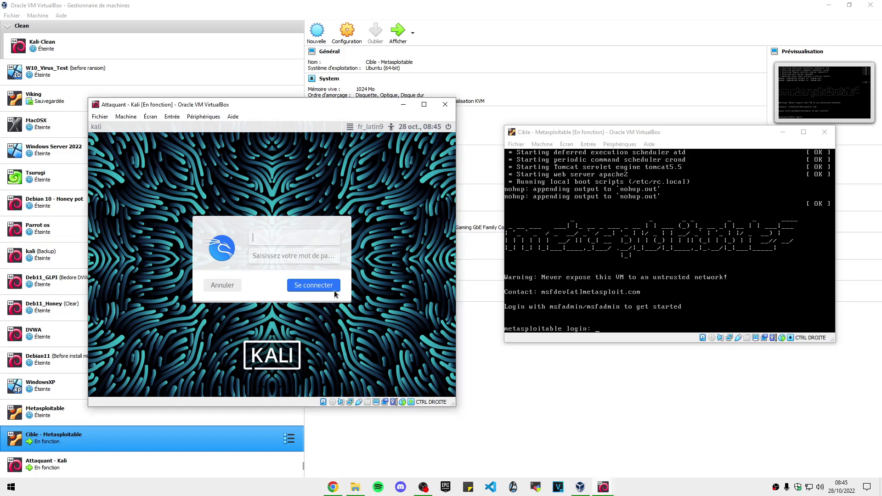
pyautogui.press('Tab')
pyautogui.click(335, 292)
pyautogui.click(666, 275)
pyautogui.write('msfa')
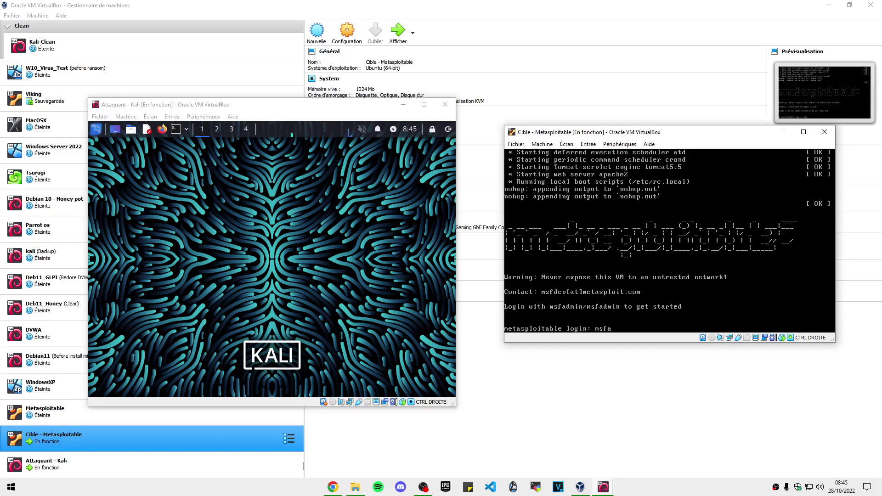
pyautogui.write('dm')
# - Log in to Metasploitable with the default credentials and run ip a to list interfaces
pyautogui.press('BackSpace')
pyautogui.write('dmin')
pyautogui.press('Return')
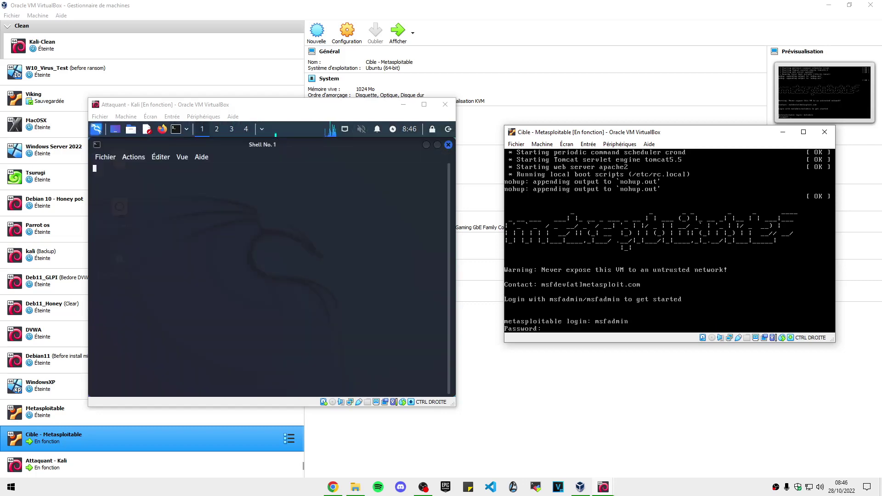
pyautogui.write('msfadmin')
pyautogui.press('Return')
pyautogui.write('ip a')
pyautogui.press('Return')
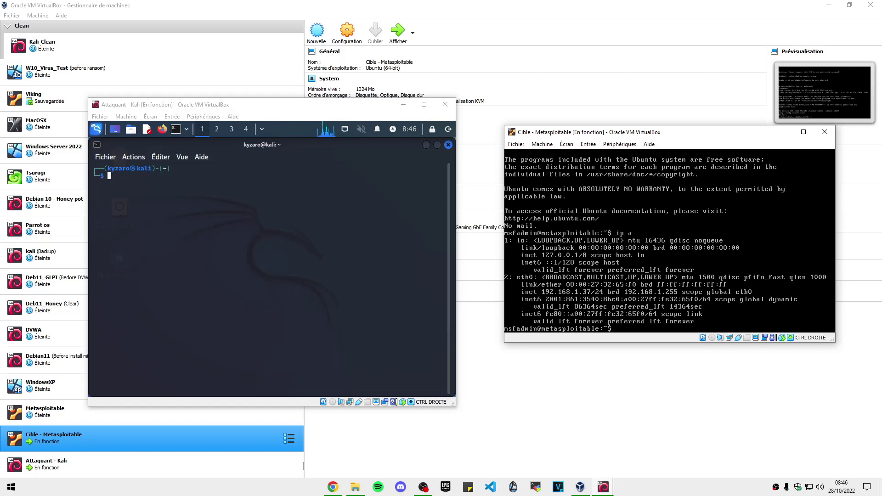
# - From the Kali terminal, ping 192.168.1.37, stop it with Ctrl+C, and clear the screen
pyautogui.click(198, 234)
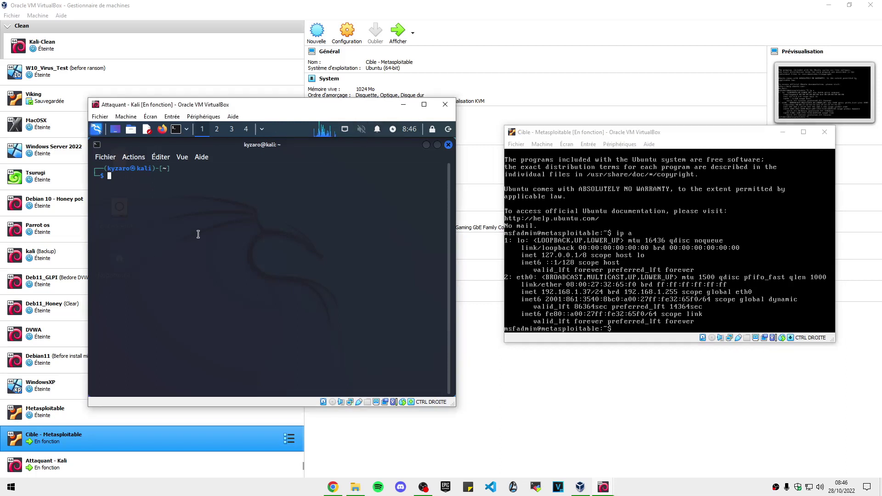
pyautogui.write('ping 192.168.1.37')
pyautogui.press('Return')
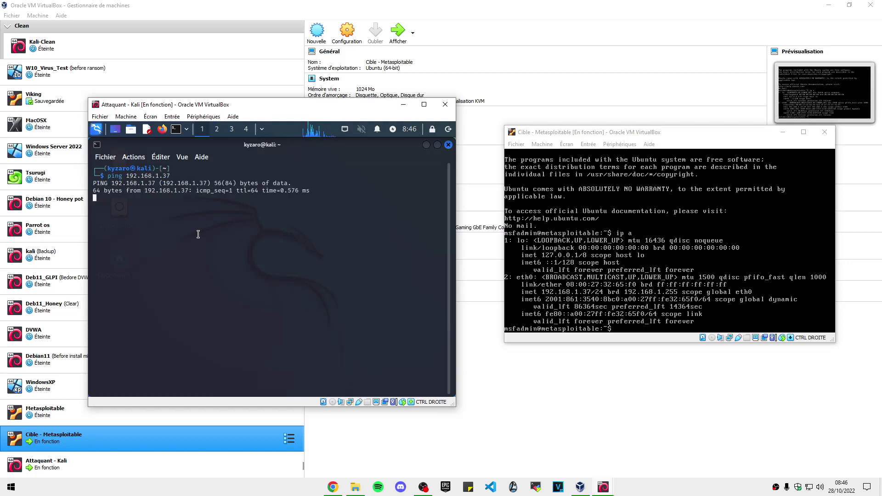
pyautogui.hotkey('ctrl', 'c')
pyautogui.write('clear')
pyautogui.press('Return')
pyautogui.write('clear')
pyautogui.press('Return')
# - Become root in the Kali terminal with sudo su and clear the screen
pyautogui.write('su sudo')
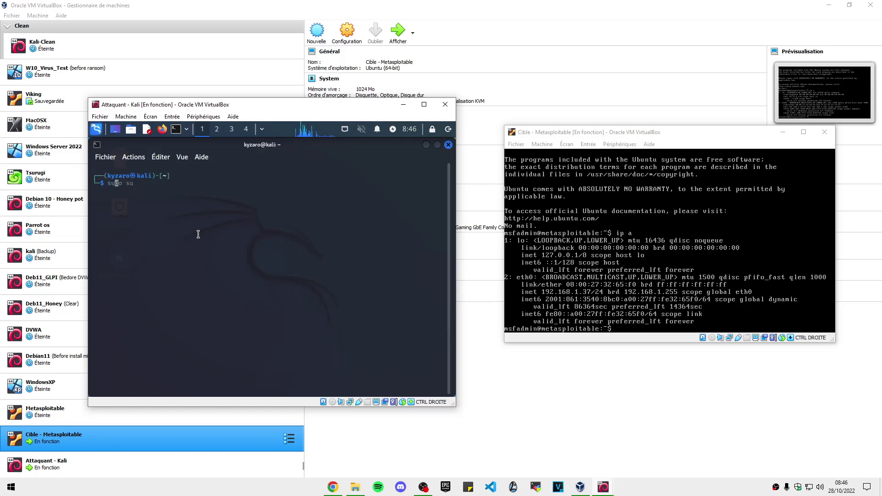
pyautogui.press('BackSpace')
pyautogui.press('BackSpace')
pyautogui.press('BackSpace')
pyautogui.press('BackSpace')
pyautogui.press('BackSpace')
pyautogui.press('BackSpace')
pyautogui.press('BackSpace')
pyautogui.write('sudo su')
pyautogui.press('Return')
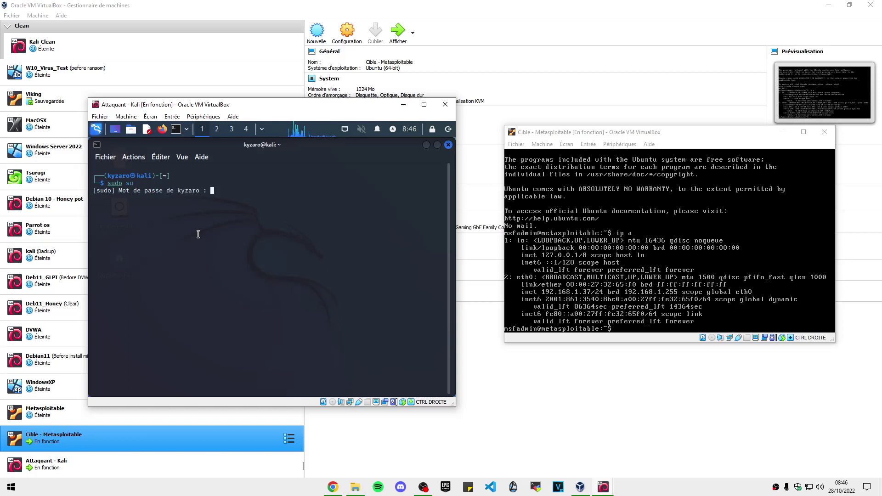
pyautogui.press('Return')
pyautogui.write('cl')
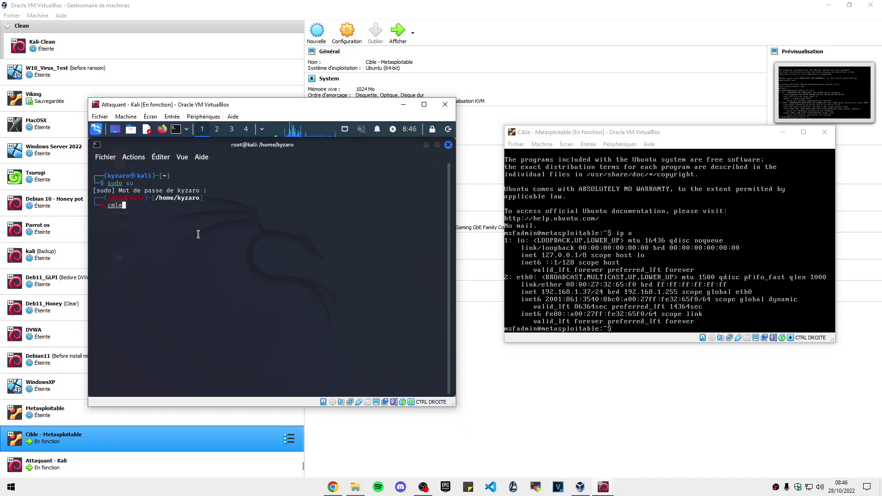
pyautogui.write('ear')
pyautogui.press('Return')
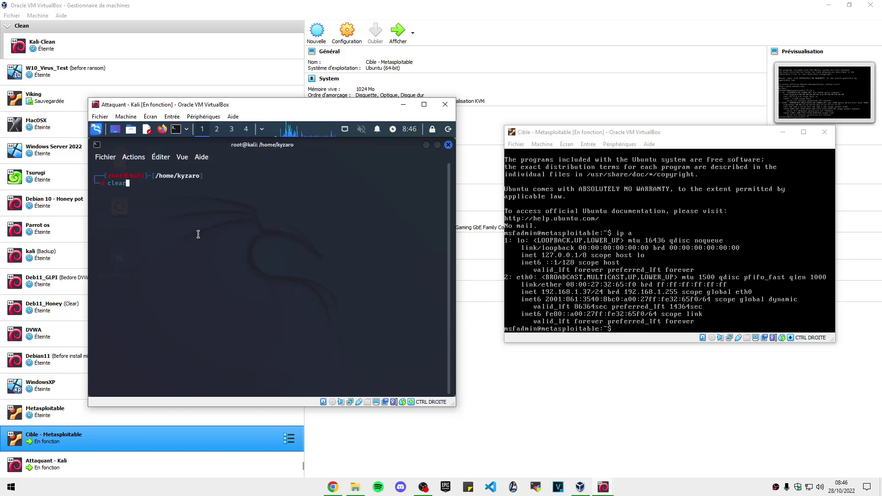
pyautogui.write('c')
pyautogui.press('BackSpace')
# - Run nmap -sV -p0-65535 192.168.1.37 against the target
pyautogui.click(252, 256)
pyautogui.write('nm:ap')
pyautogui.press('BackSpace')
pyautogui.press('BackSpace')
pyautogui.press('BackSpace')
pyautogui.write('ap -sV -p0')
pyautogui.write('-65535 192.16')
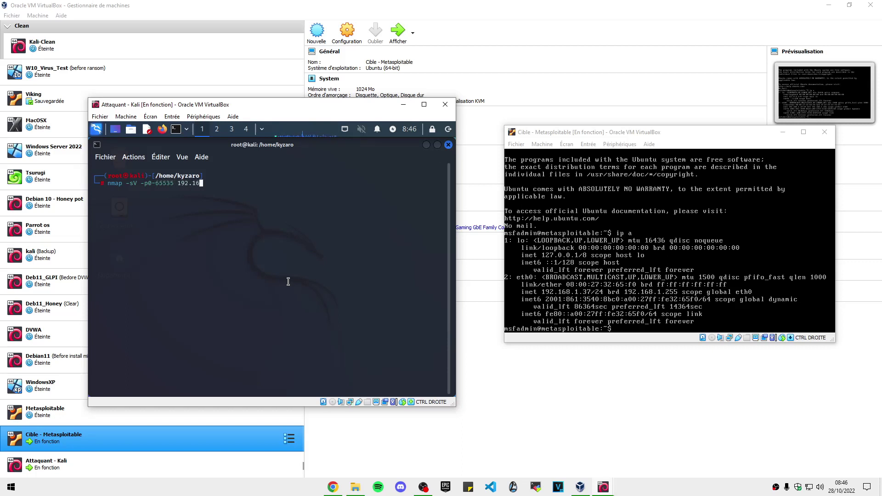
pyautogui.write('8.1.37')
pyautogui.moveTo(137, 183); pyautogui.dragTo(172, 183)
pyautogui.doubleClick(190, 183)
pyautogui.click(238, 183)
pyautogui.press('Return')
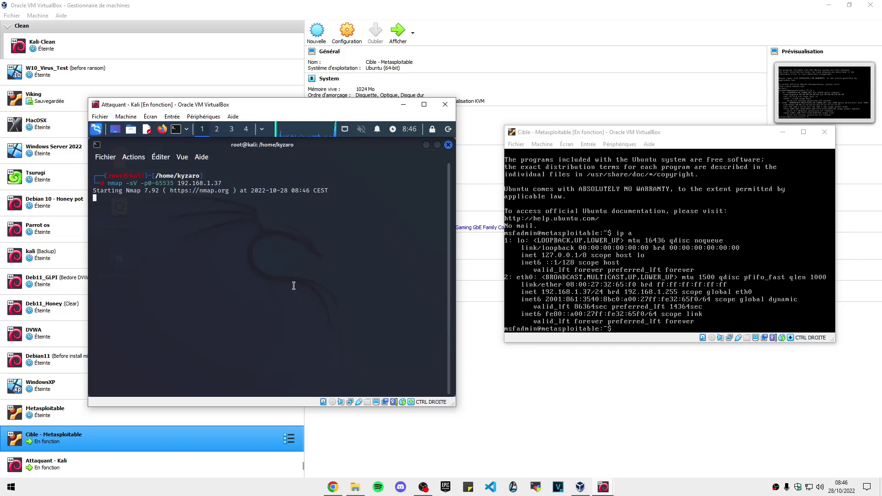